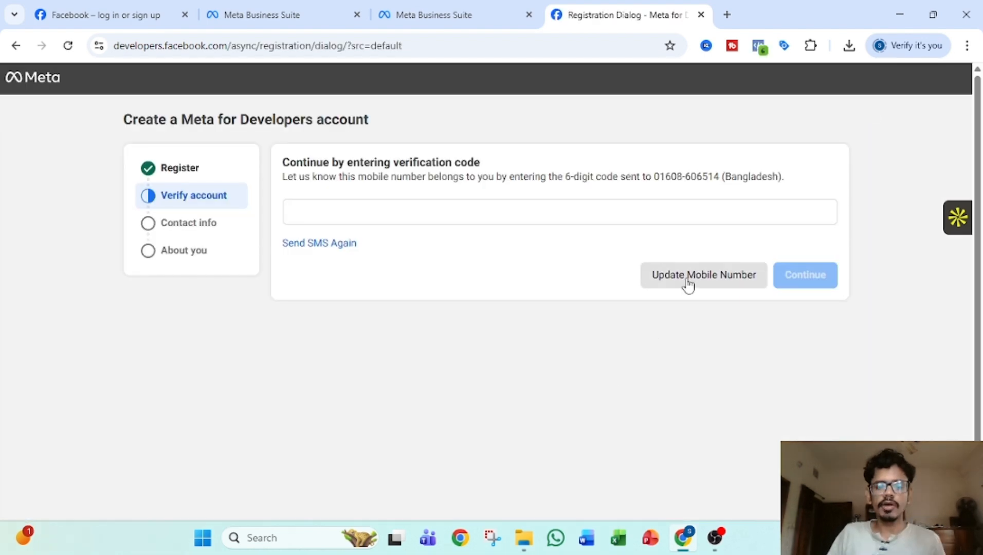
# Replace the account's mobile number with the new one and request a verification SMS
pyautogui.click(688, 284)
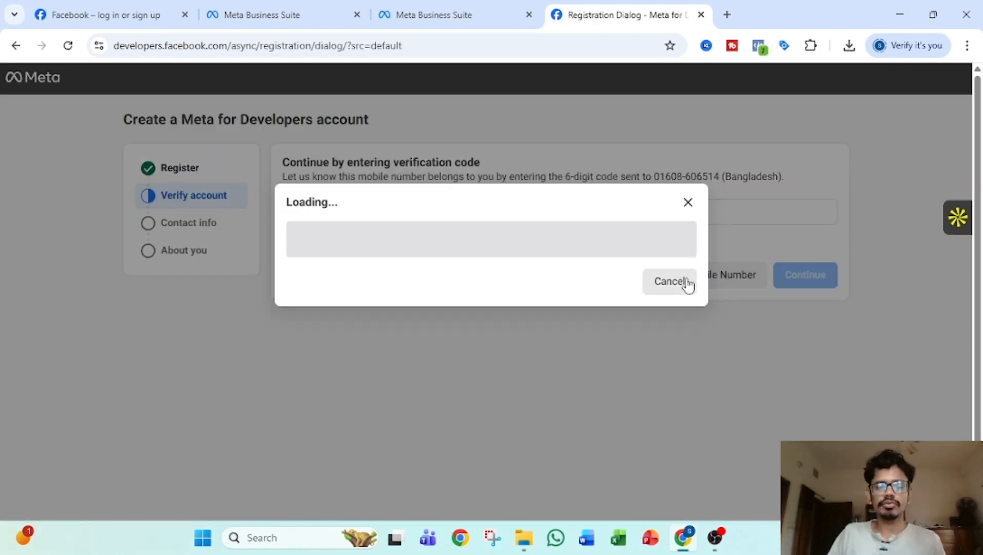
pyautogui.click(519, 288)
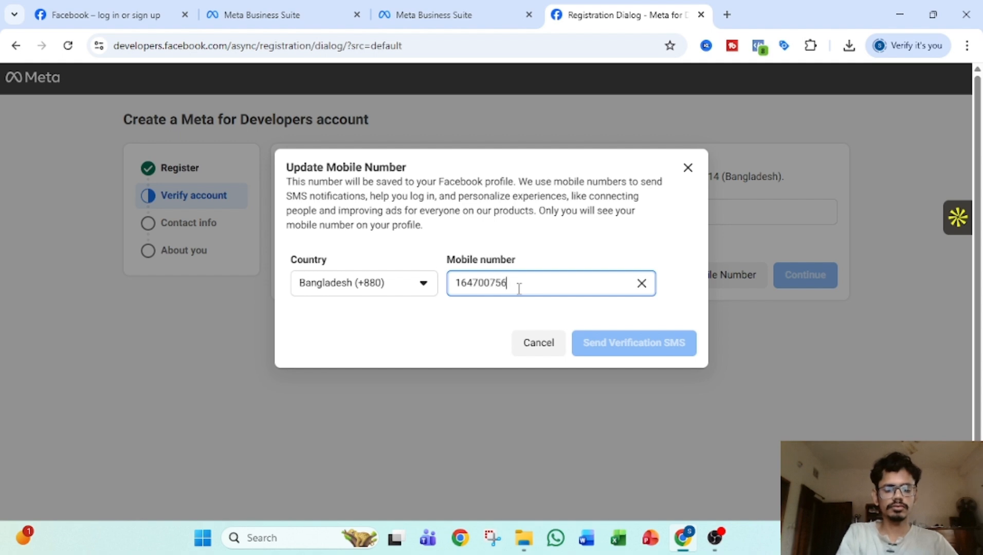
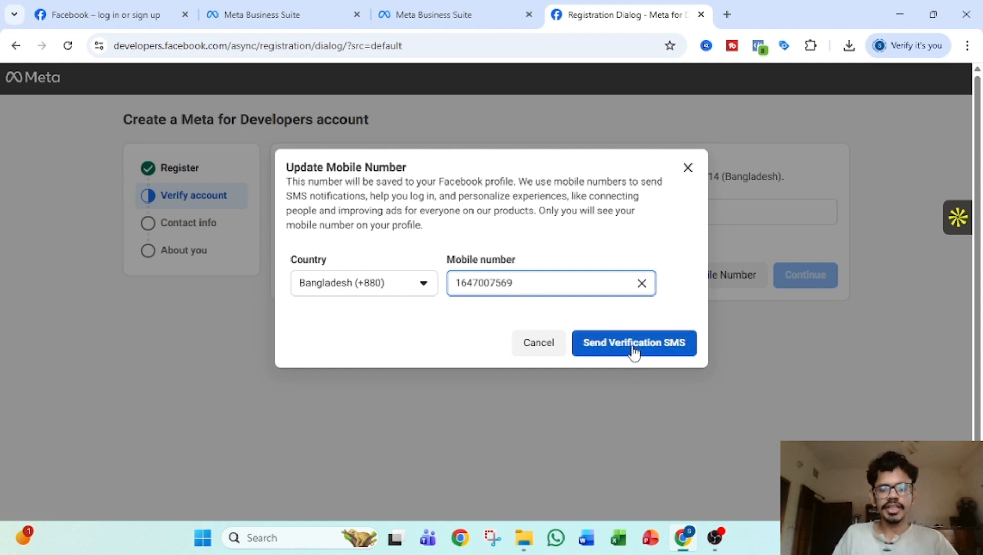
pyautogui.click(633, 343)
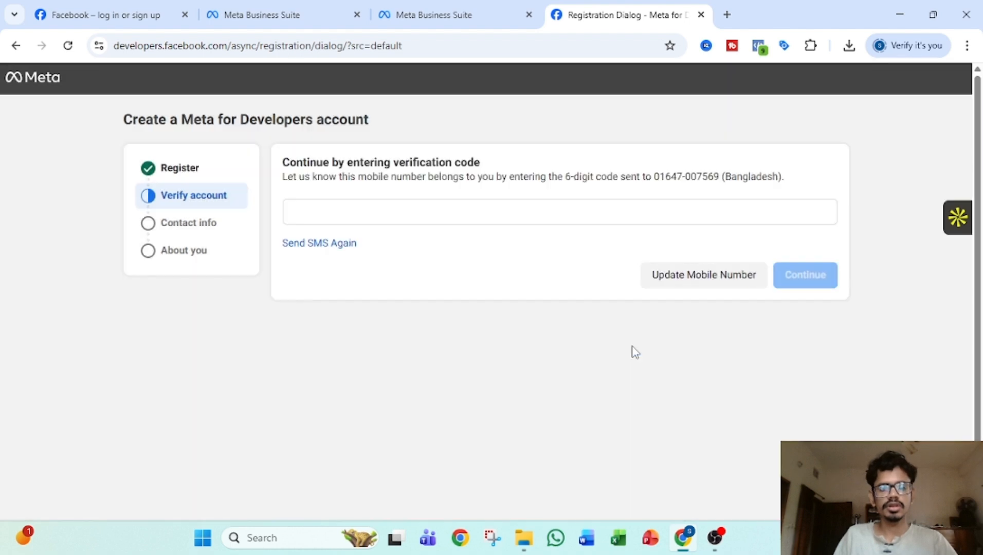
# Enter the received SMS verification code and submit it
pyautogui.click(359, 209)
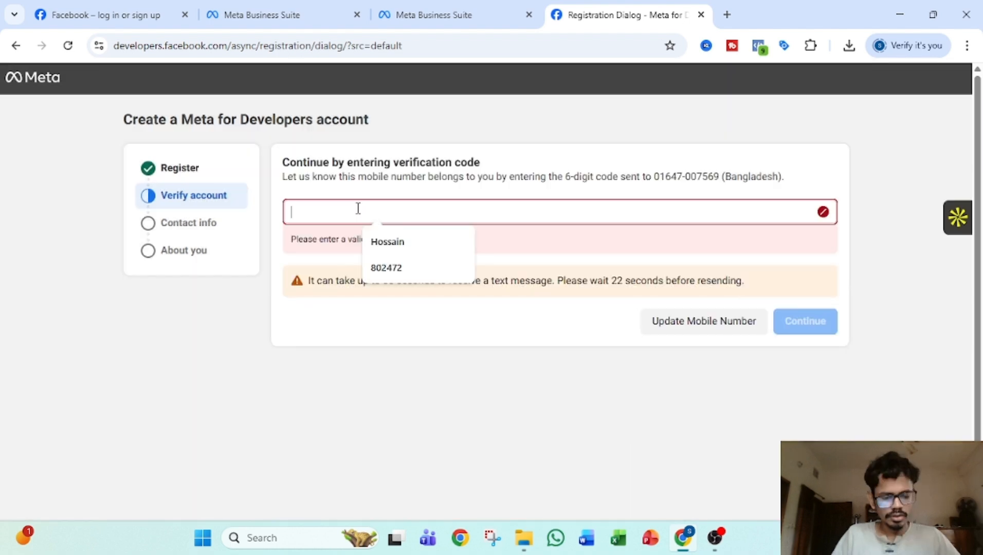
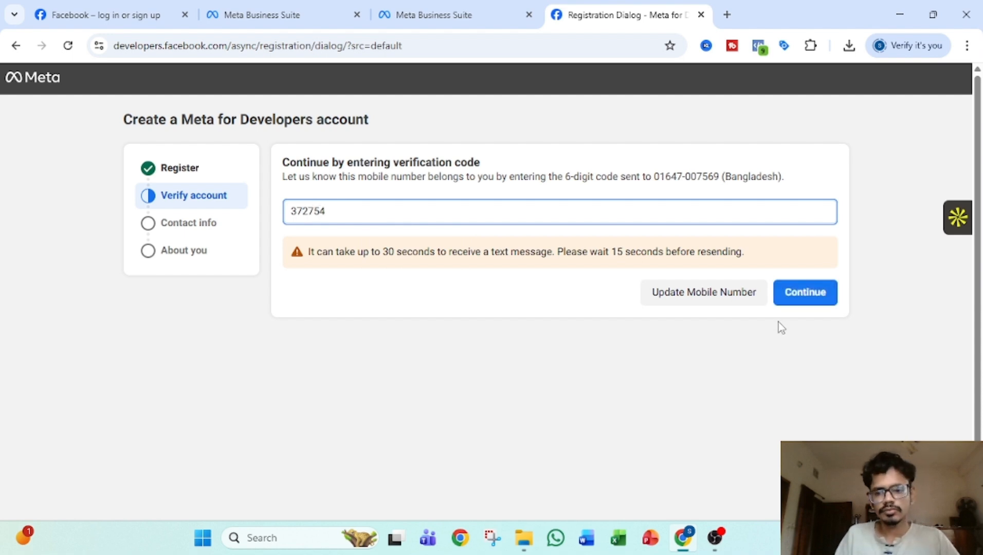
pyautogui.click(797, 299)
# Enter the new primary email address, correcting a typo, and send a verification email to it
pyautogui.click(470, 218)
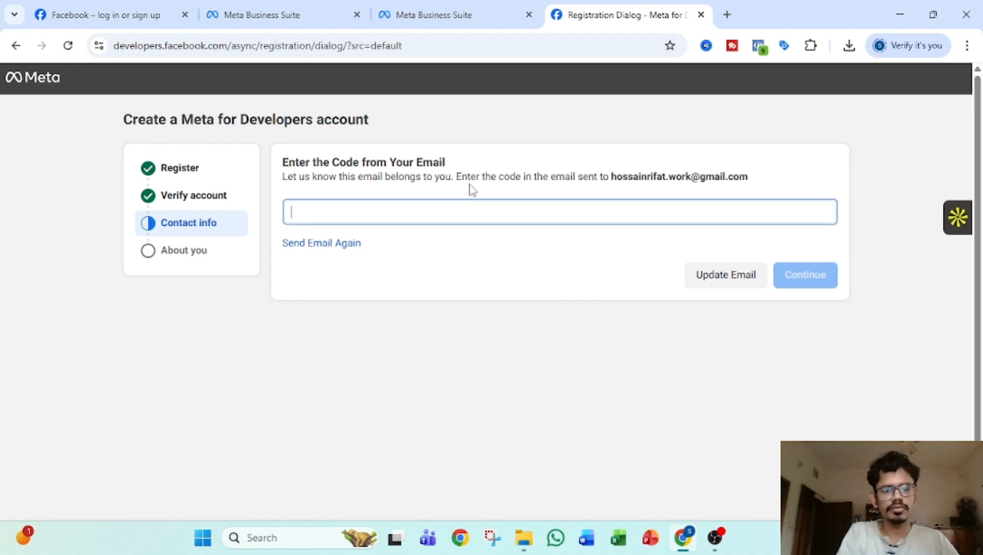
pyautogui.click(726, 268)
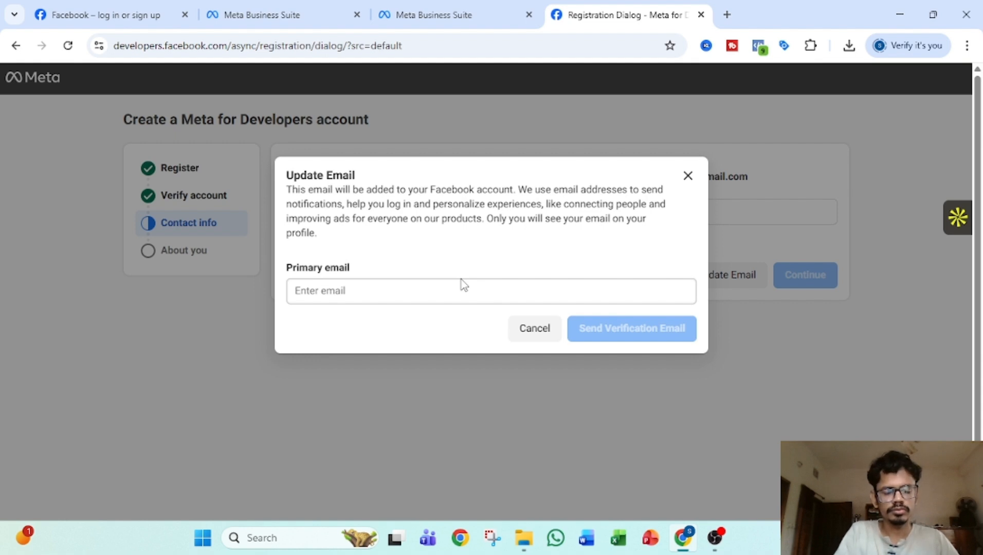
pyautogui.click(399, 286)
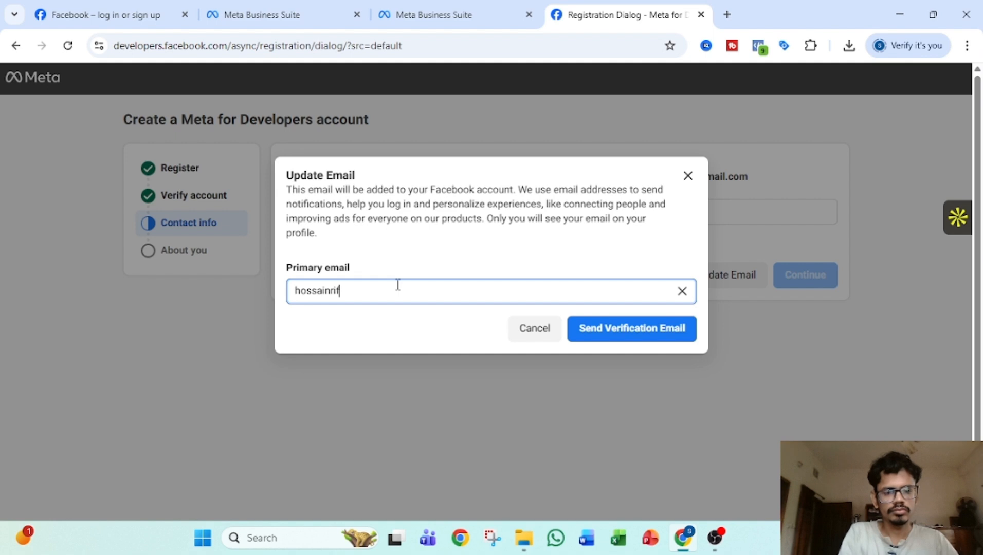
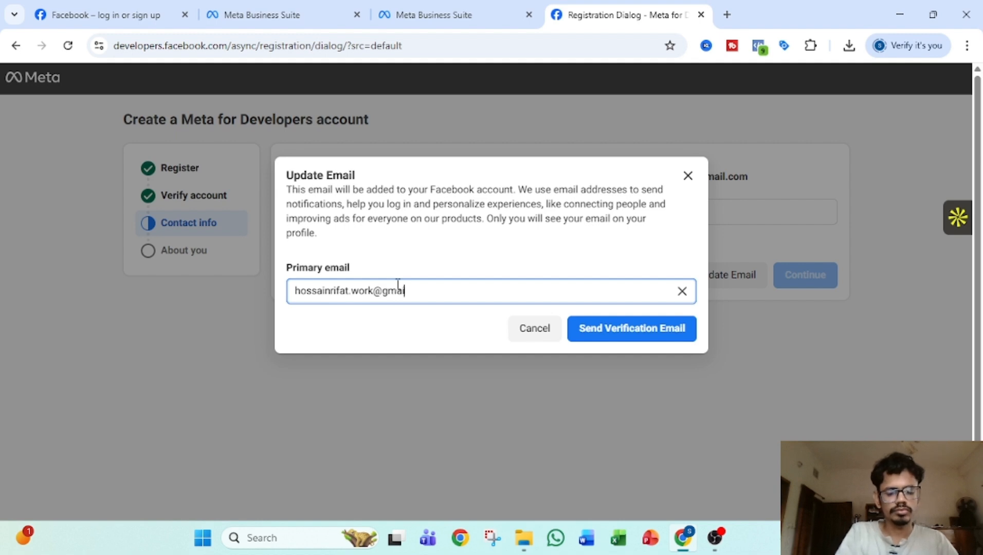
pyautogui.click(574, 335)
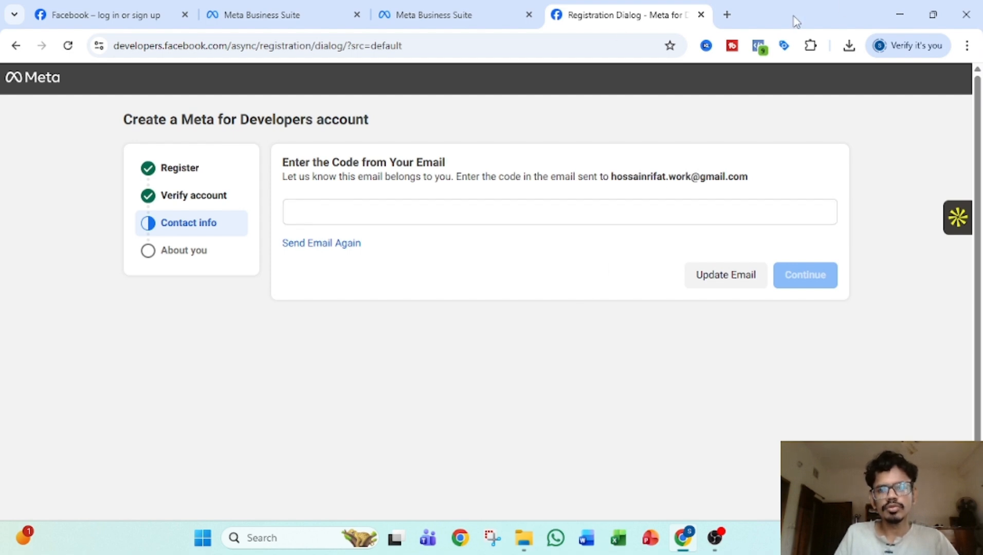
pyautogui.click(727, 15)
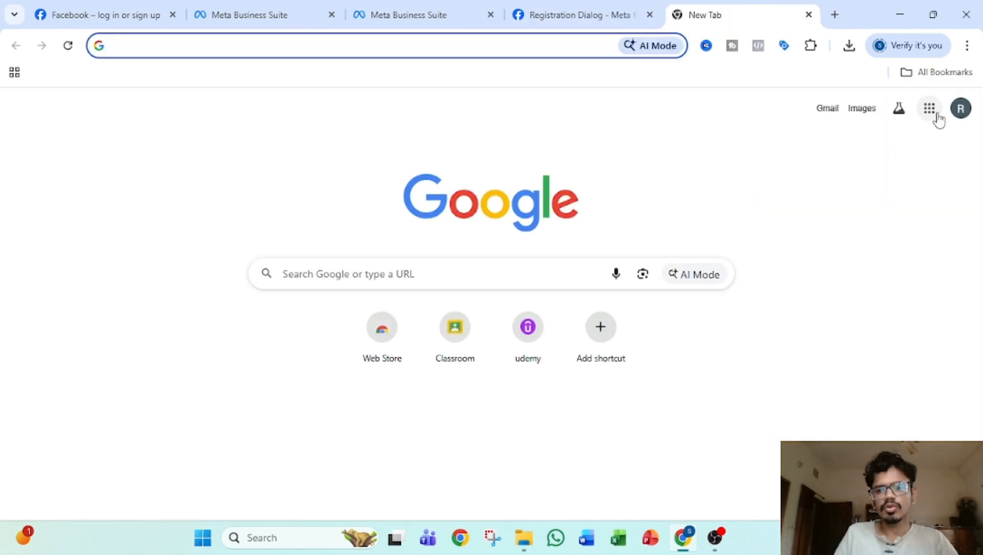
pyautogui.click(933, 112)
pyautogui.click(804, 249)
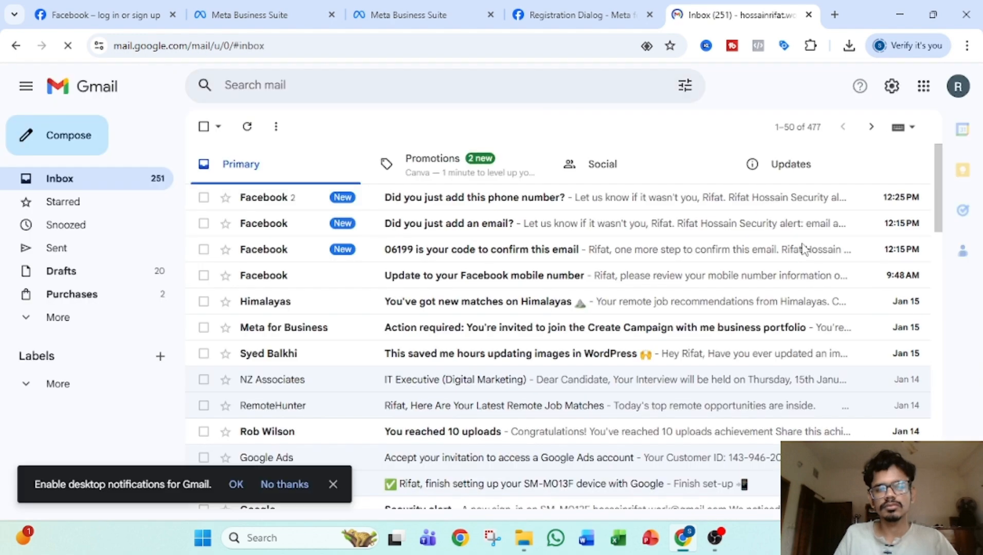
pyautogui.click(806, 249)
pyautogui.doubleClick(578, 294)
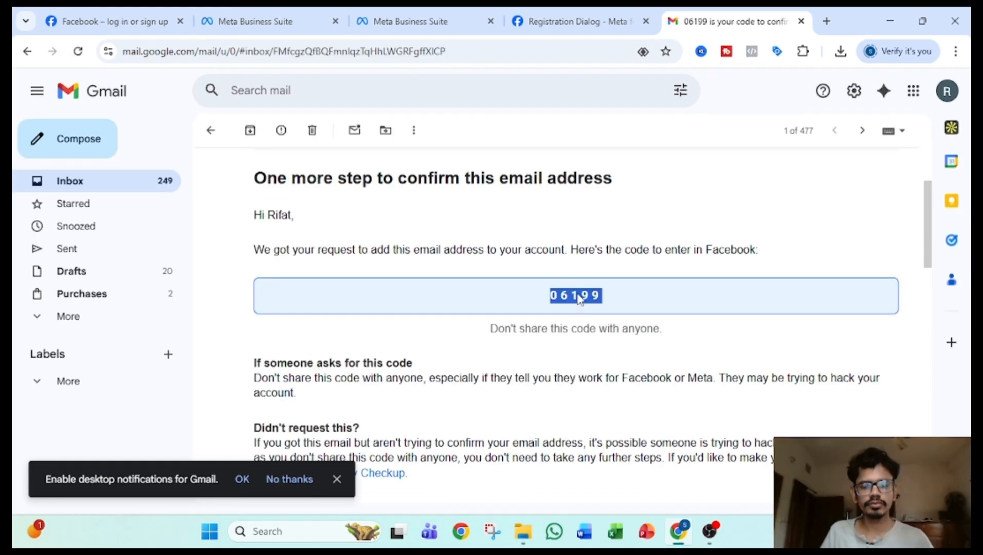
pyautogui.rightClick(575, 294)
pyautogui.click(637, 313)
# Paste the confirmation code into the registration page's email code field
pyautogui.click(545, 16)
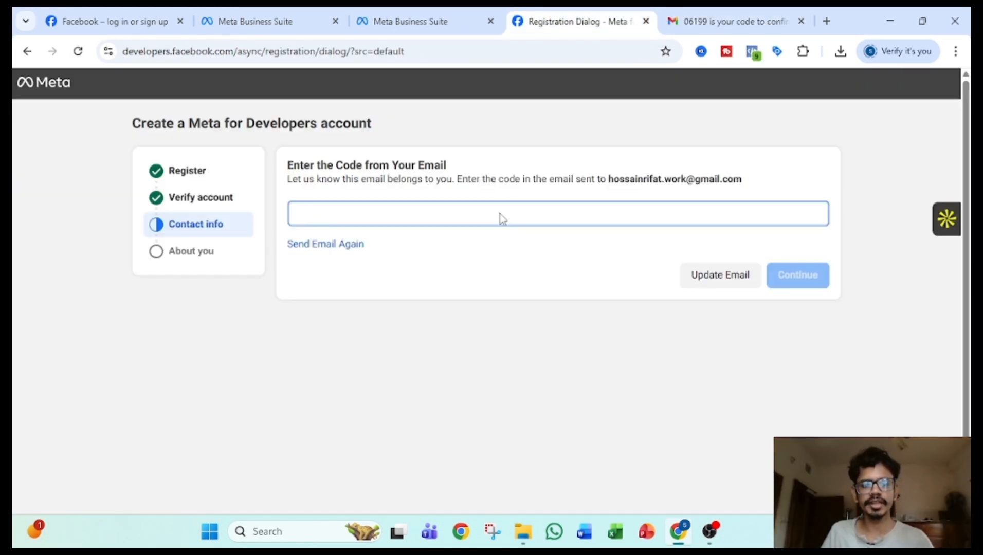
pyautogui.rightClick(500, 214)
pyautogui.click(547, 353)
# Submit the email code, pick the Developer role, and complete registration
pyautogui.click(801, 278)
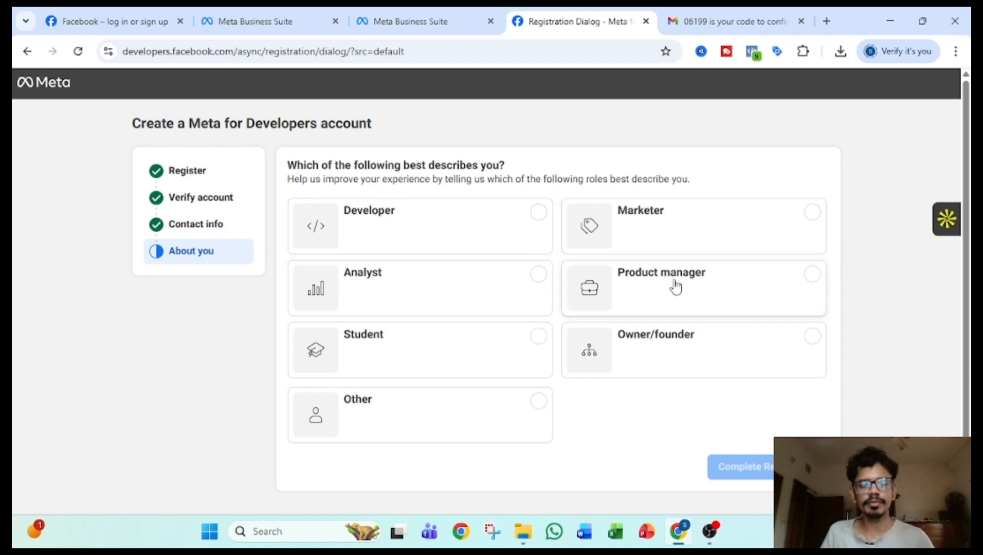
pyautogui.click(450, 242)
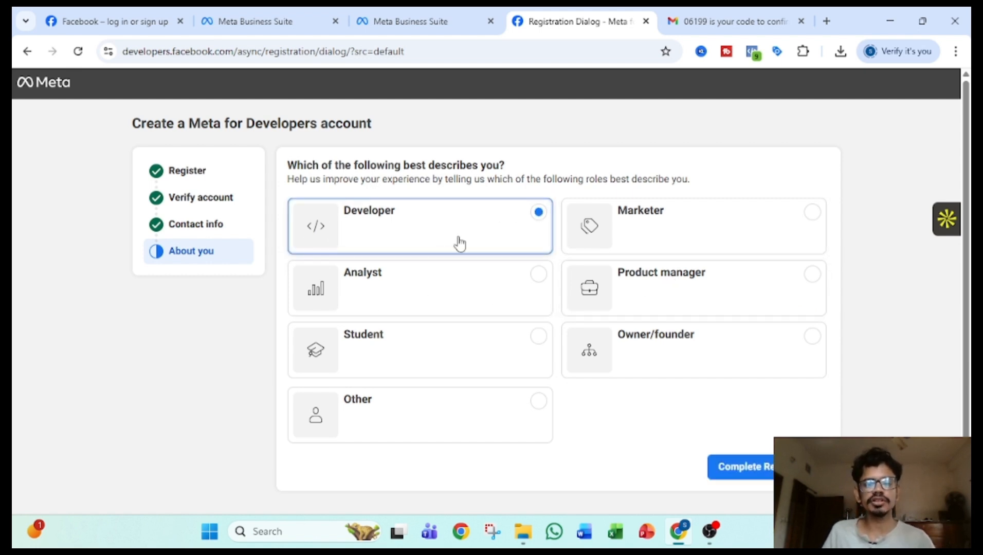
pyautogui.click(753, 469)
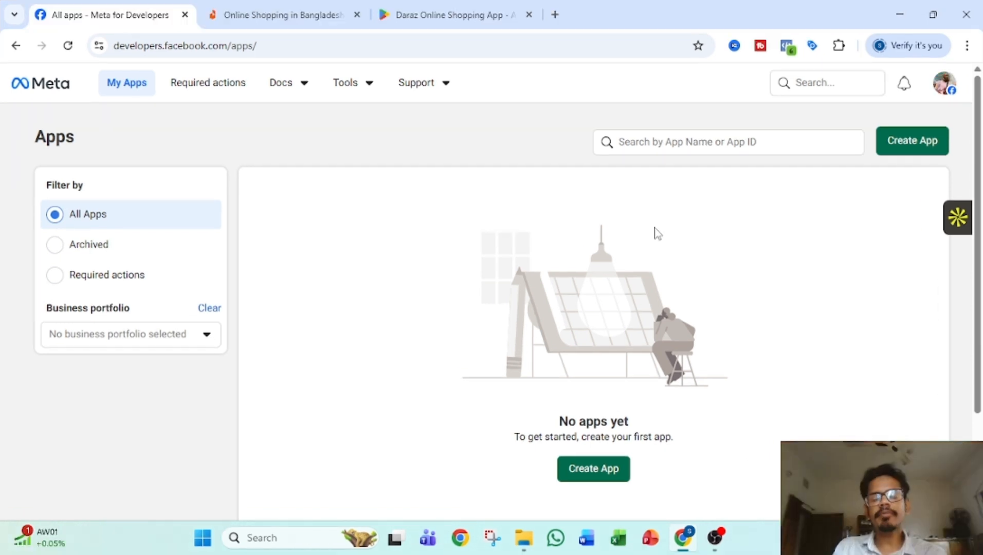
# Start a new app and name it Daraz
pyautogui.click(919, 144)
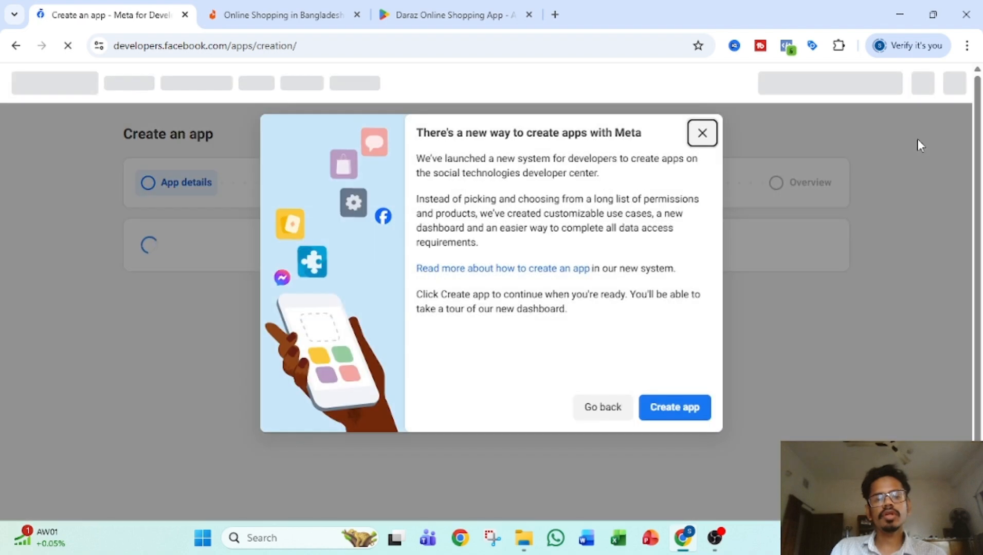
pyautogui.click(652, 405)
pyautogui.click(245, 282)
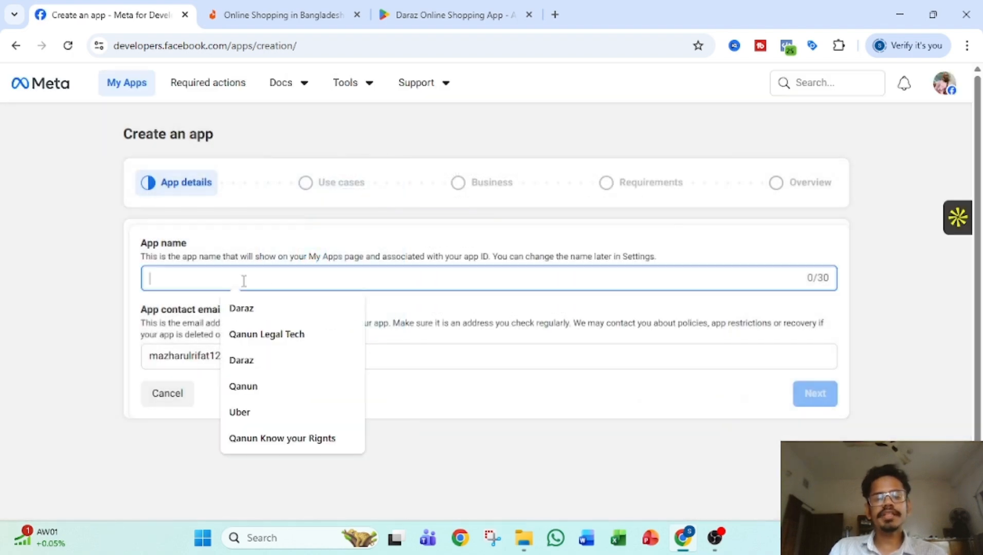
pyautogui.write('Daraz')
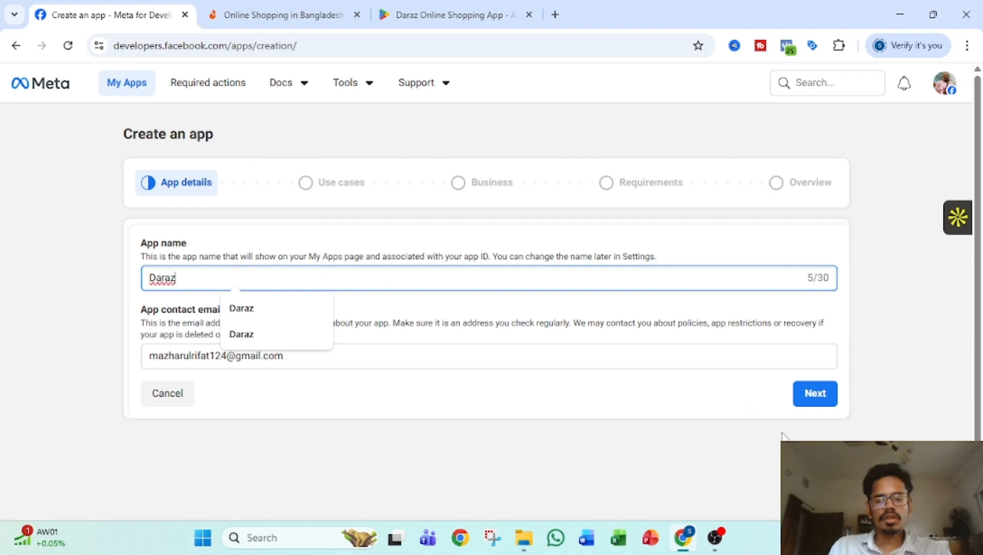
pyautogui.click(813, 406)
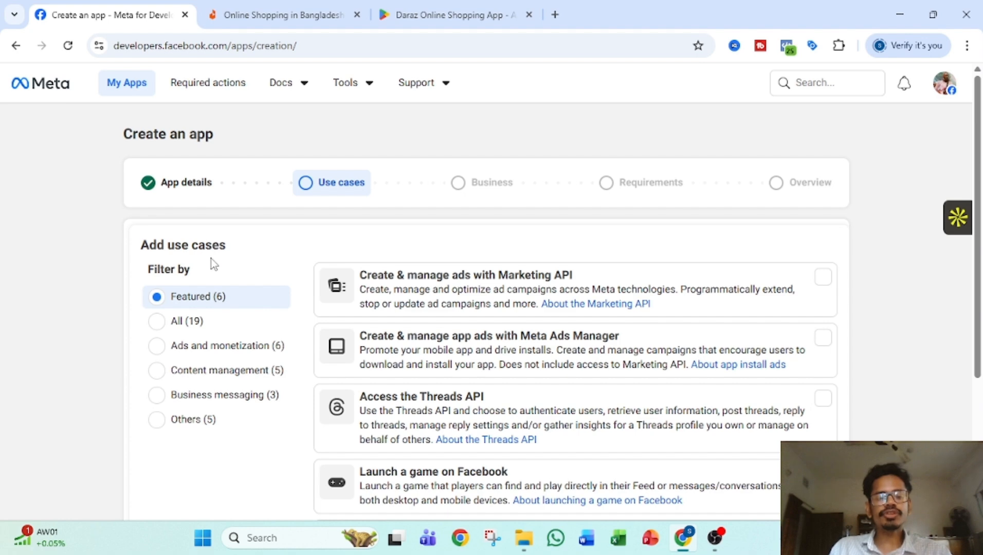
# Show all use cases and choose Other for the Daraz app
pyautogui.click(163, 324)
pyautogui.scroll(-15, 365, 337)
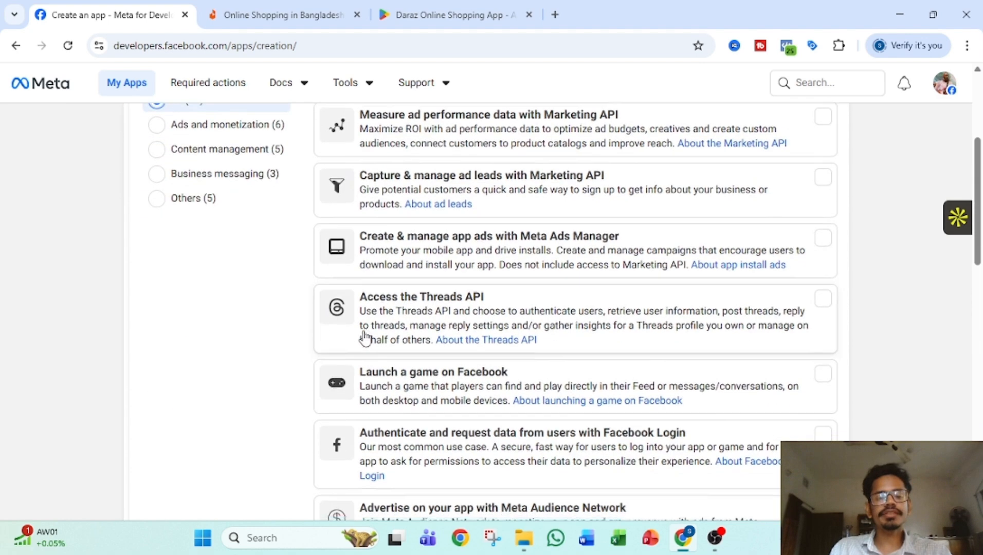
pyautogui.scroll(-2, 366, 336)
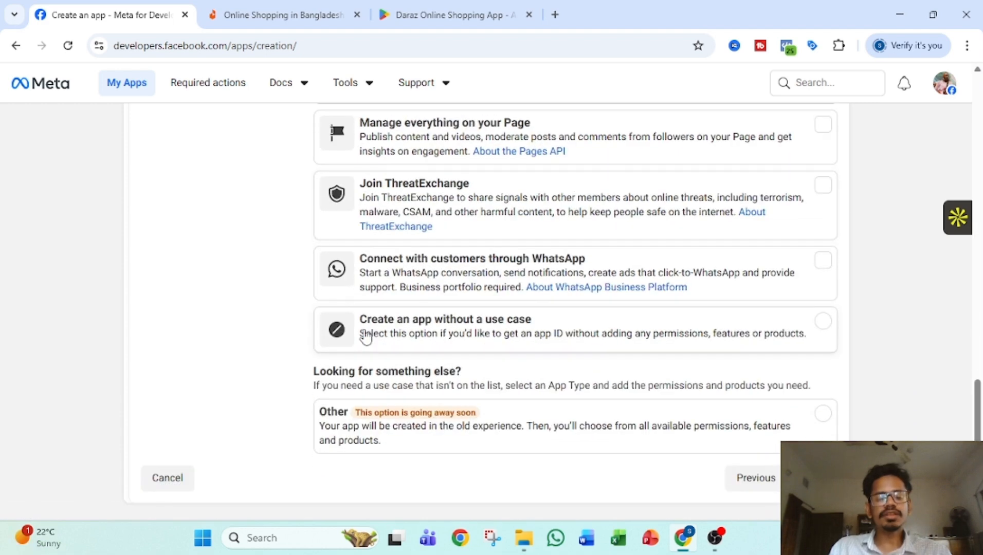
pyautogui.click(338, 431)
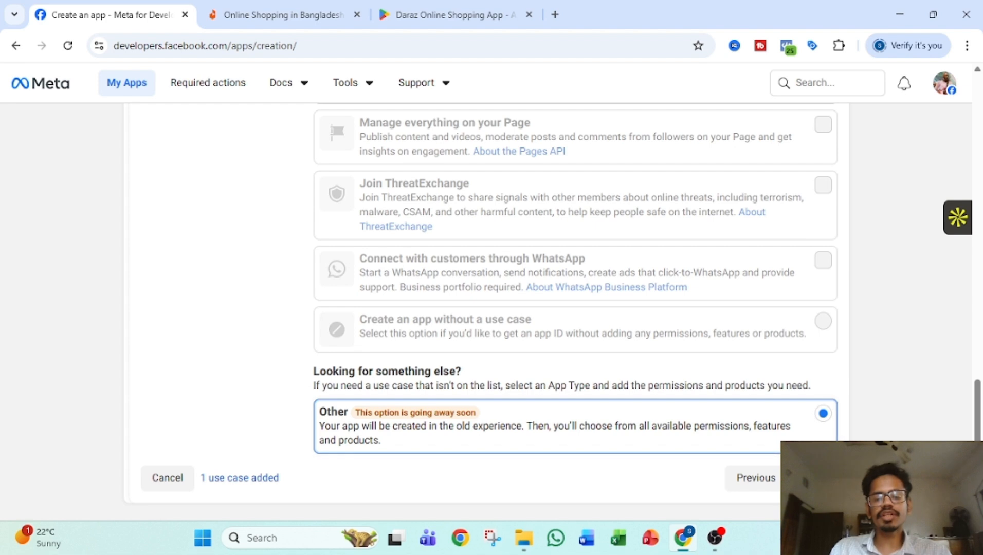
pyautogui.click(810, 477)
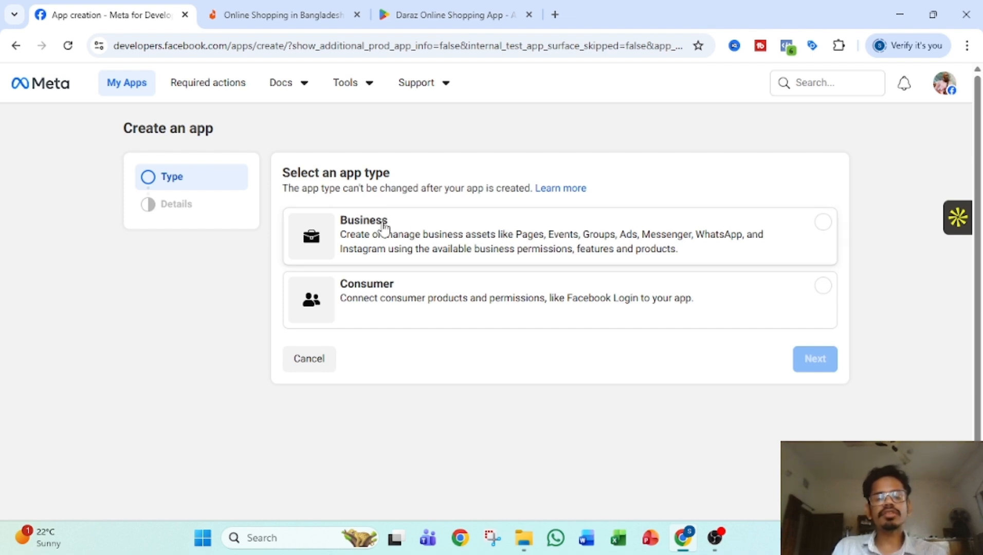
# Choose the Consumer type, link the Create Campaign with me portfolio, and create the app
pyautogui.click(343, 310)
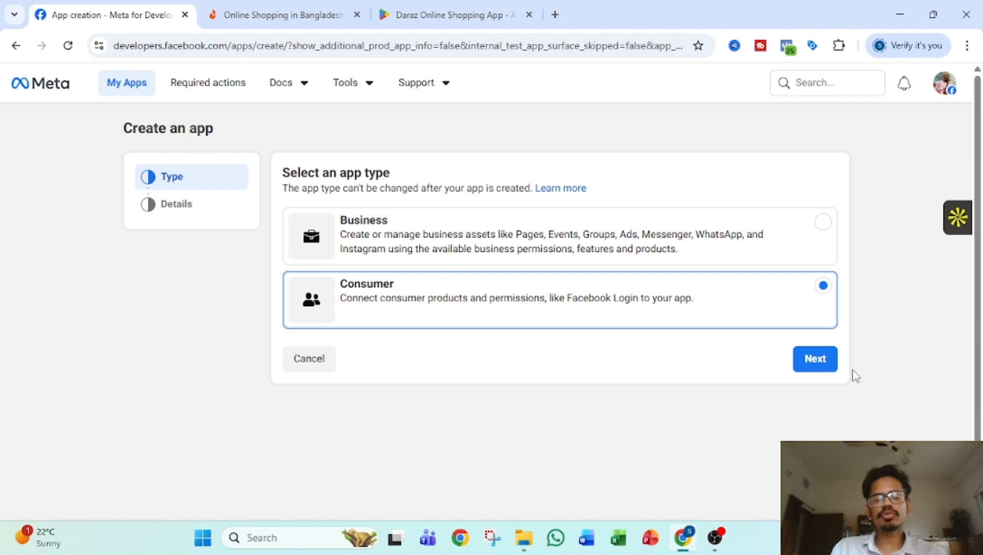
pyautogui.click(796, 367)
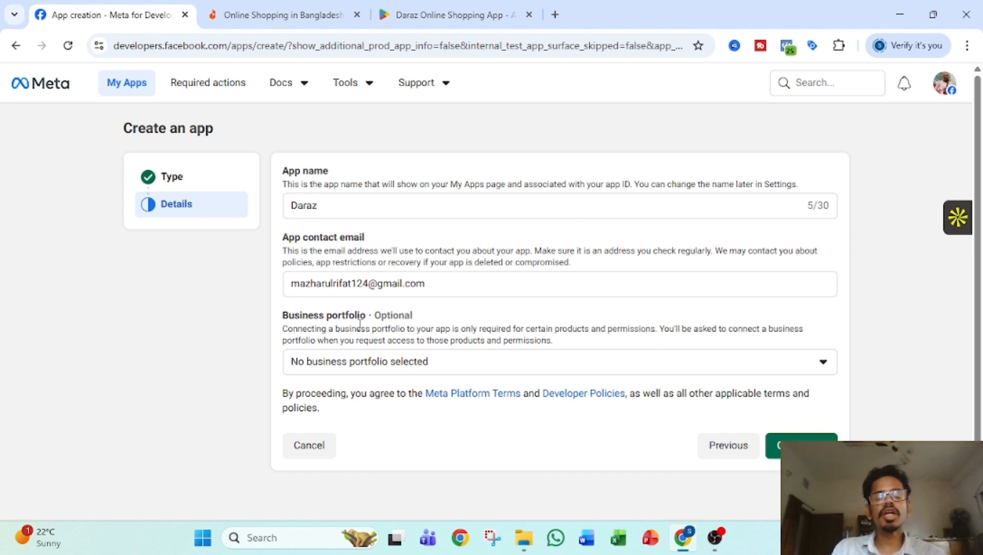
pyautogui.click(361, 366)
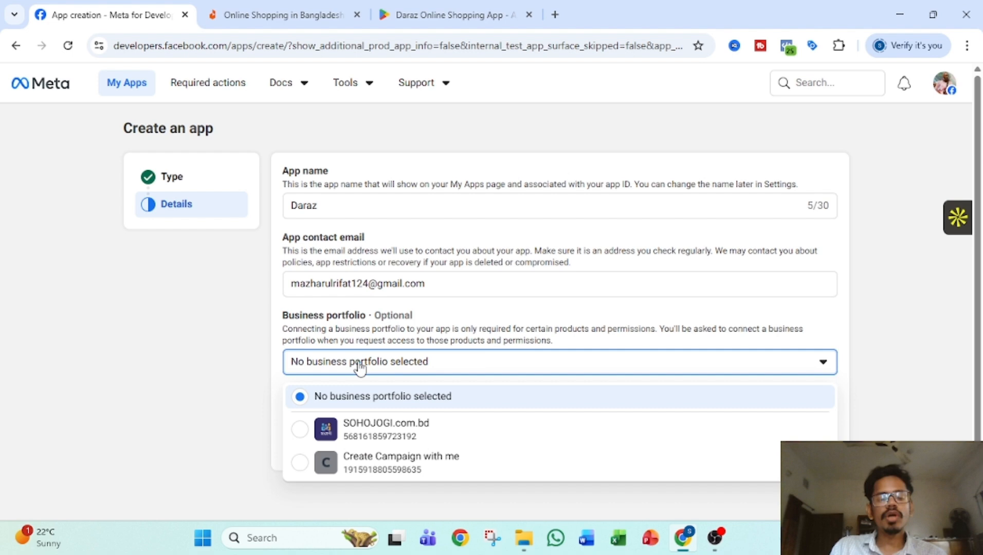
pyautogui.click(384, 482)
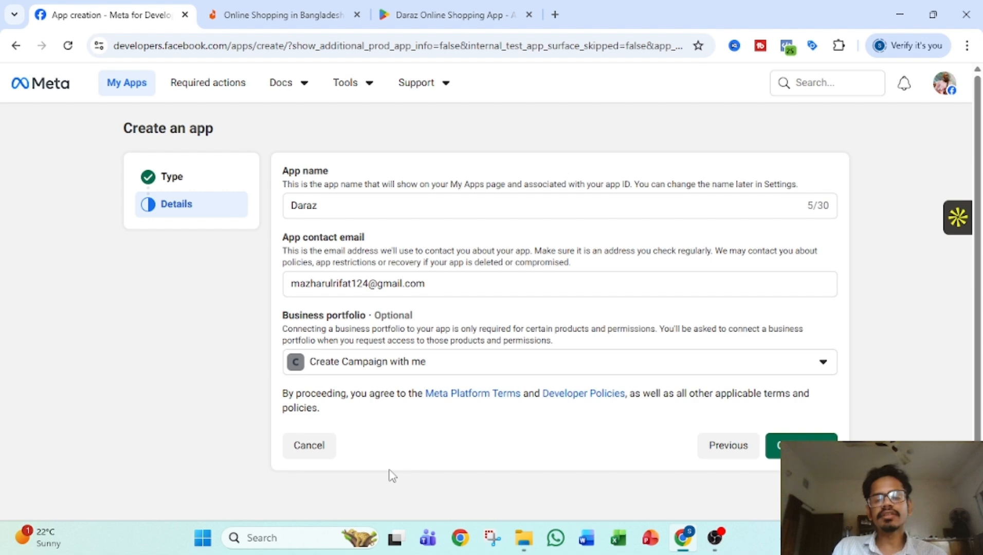
pyautogui.click(773, 445)
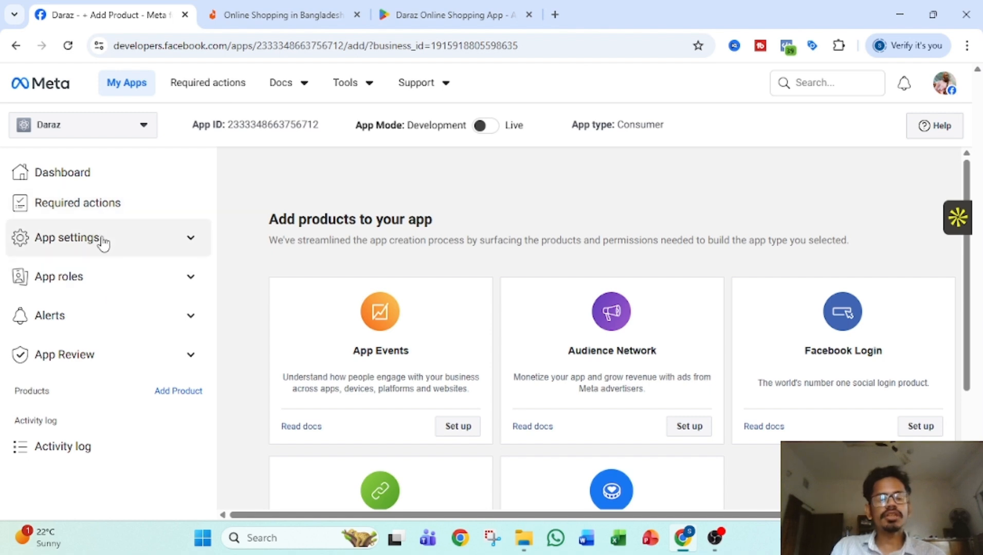
# Open App settings > Basic for Daraz and go to the empty Privacy policy URL field
pyautogui.click(103, 242)
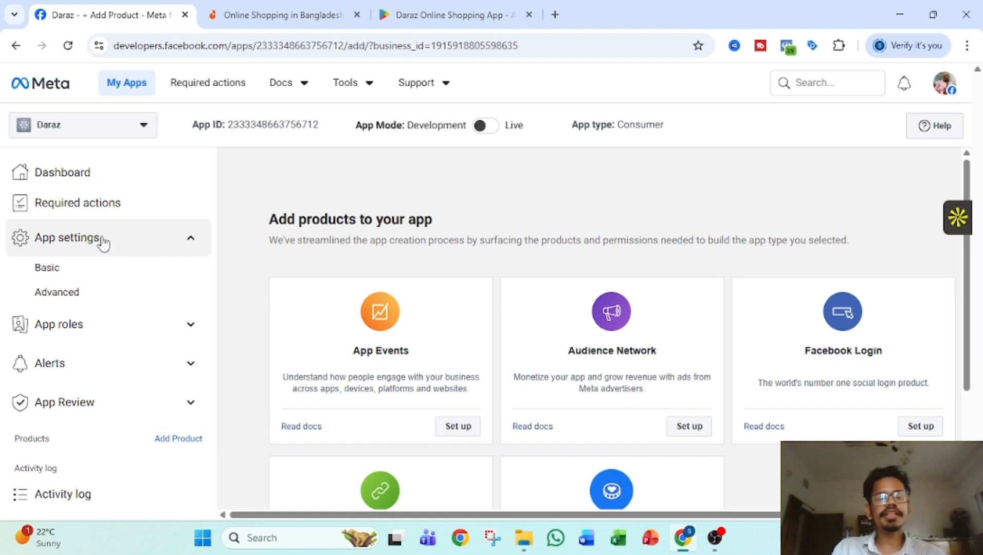
pyautogui.click(93, 265)
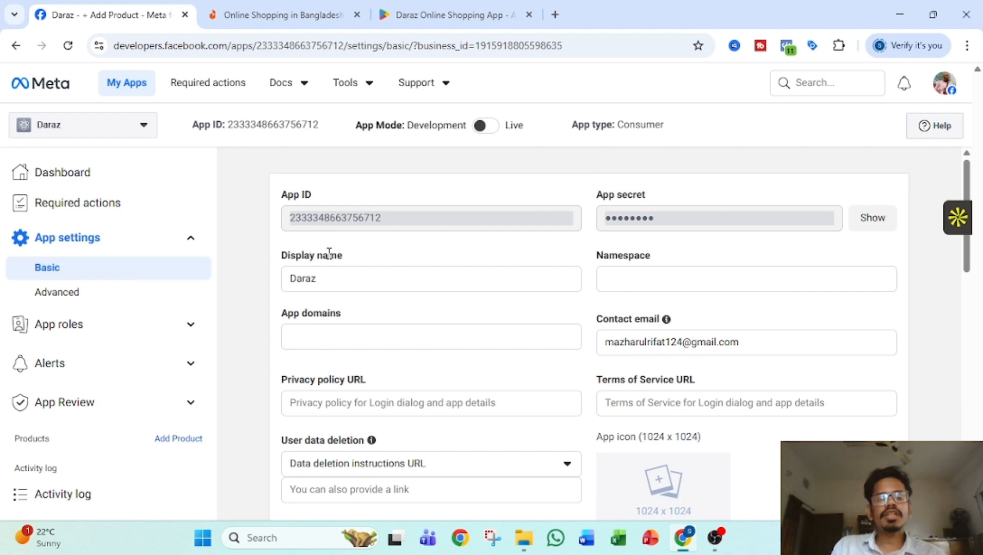
pyautogui.scroll(-10, 330, 253)
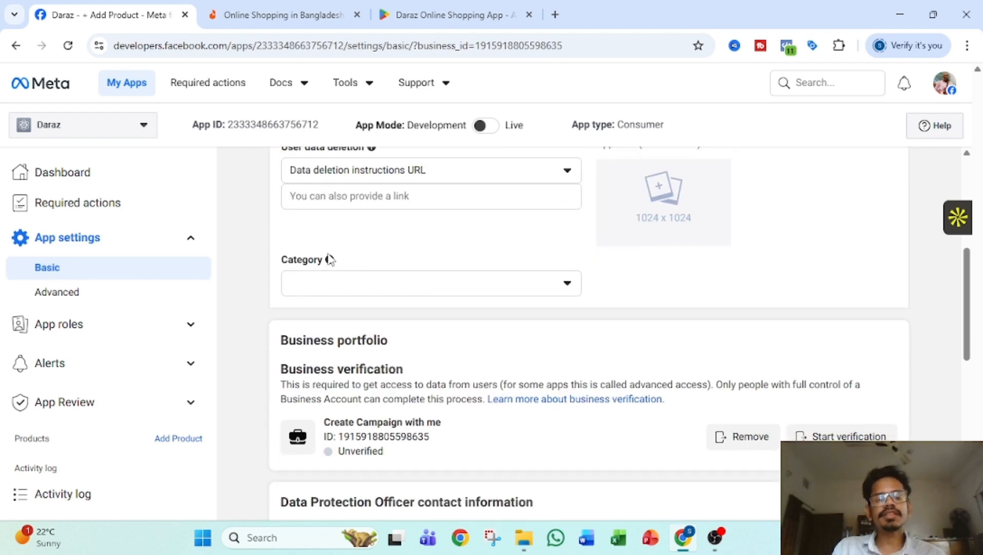
pyautogui.scroll(10, 411, 329)
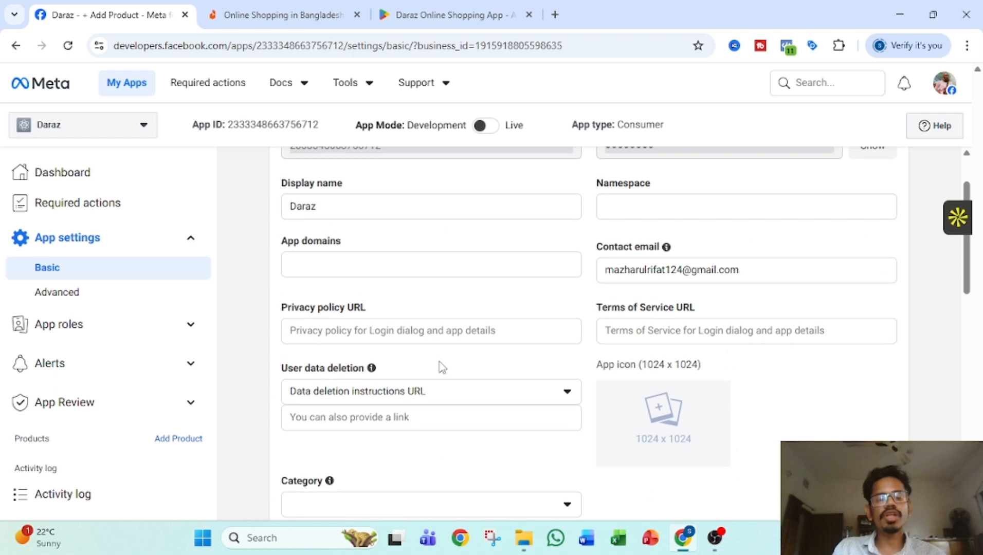
pyautogui.scroll(-1, 435, 332)
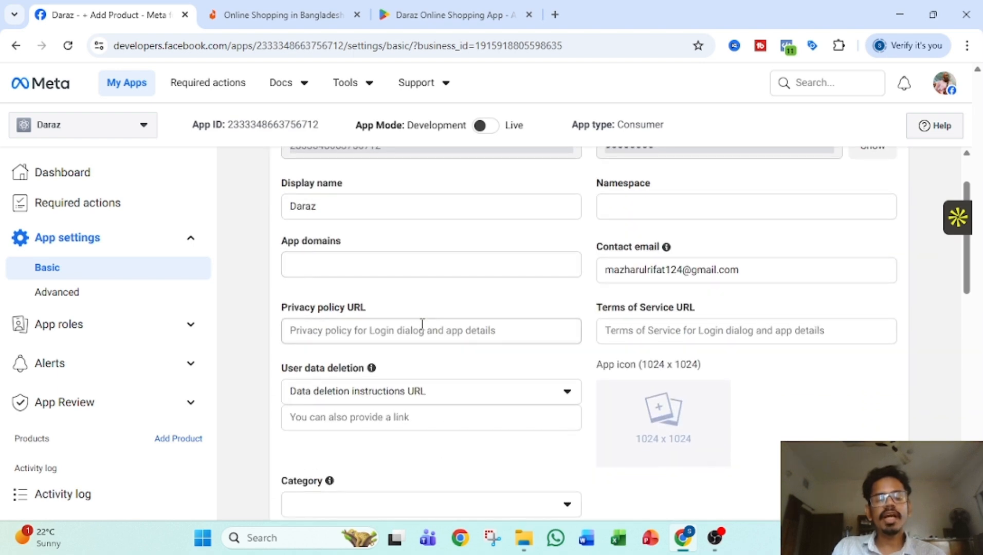
pyautogui.click(348, 337)
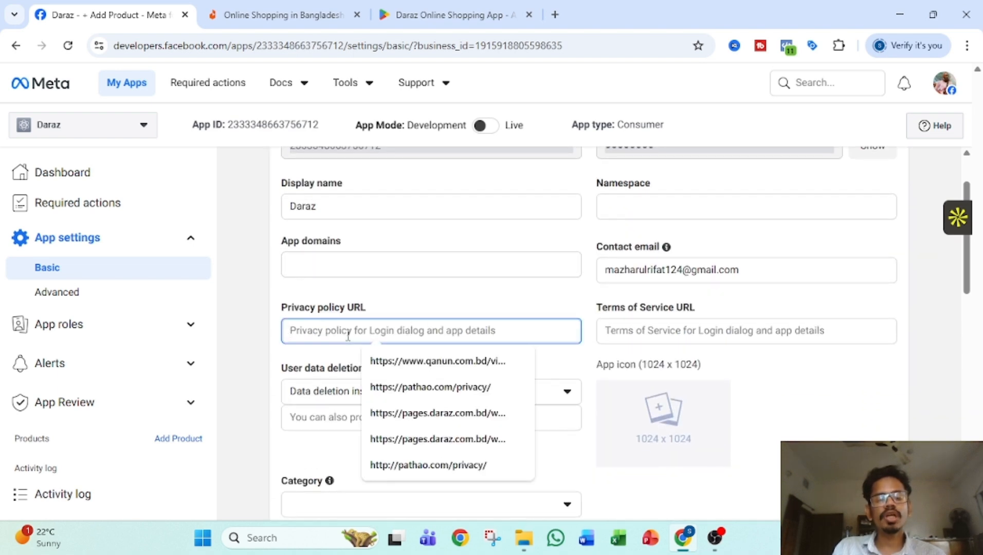
pyautogui.click(367, 302)
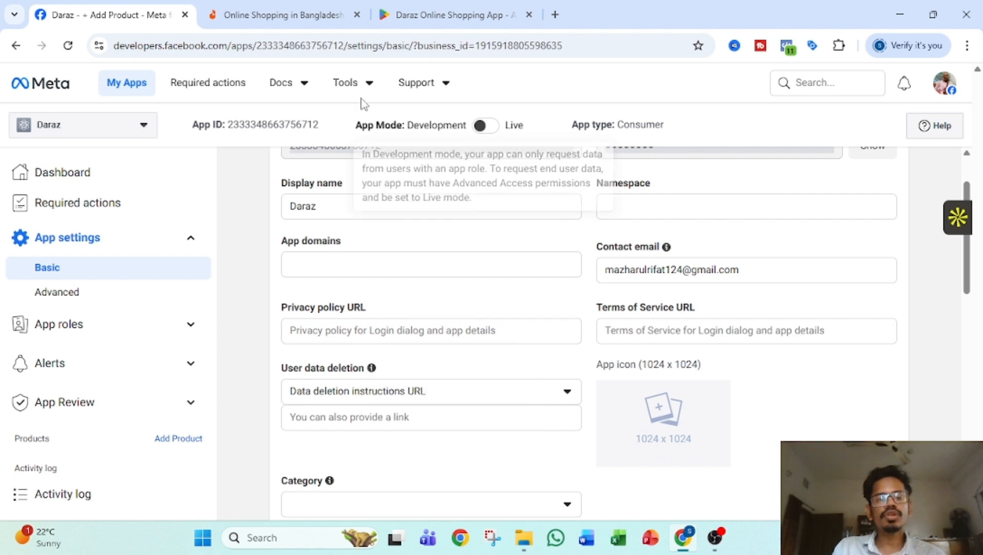
# Copy Daraz's Privacy Policy link and paste it as the app's Privacy policy URL
pyautogui.click(305, 15)
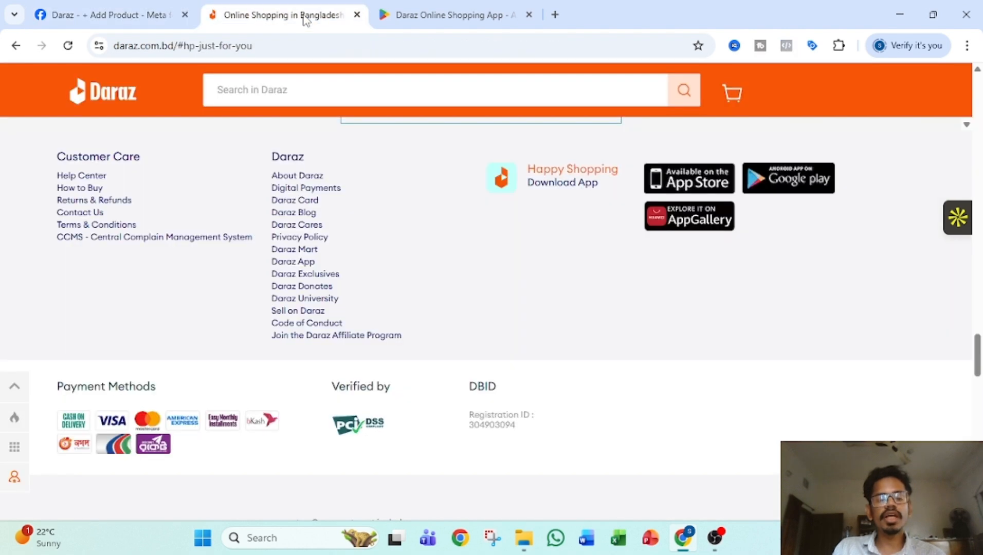
pyautogui.rightClick(315, 237)
pyautogui.click(392, 389)
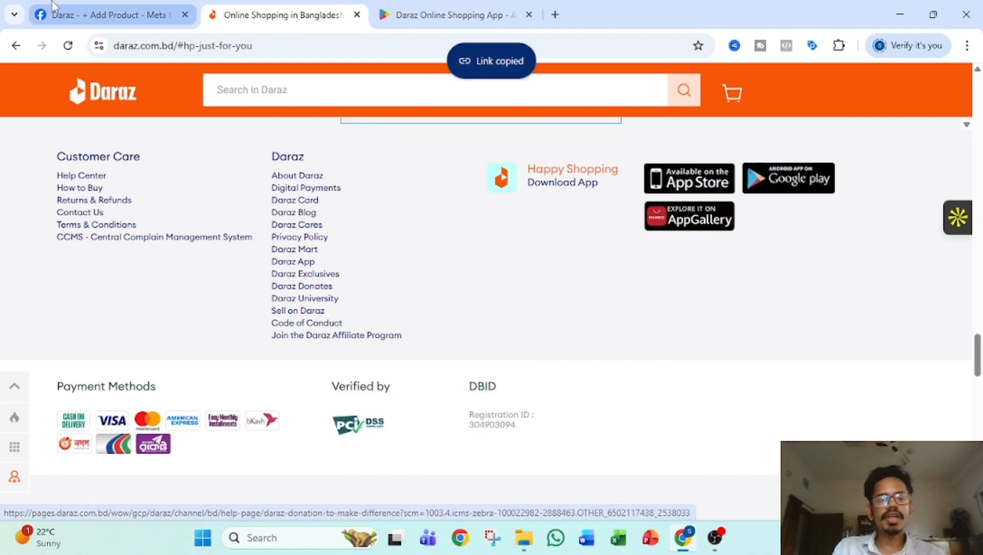
pyautogui.click(108, 14)
pyautogui.rightClick(327, 339)
pyautogui.click(349, 357)
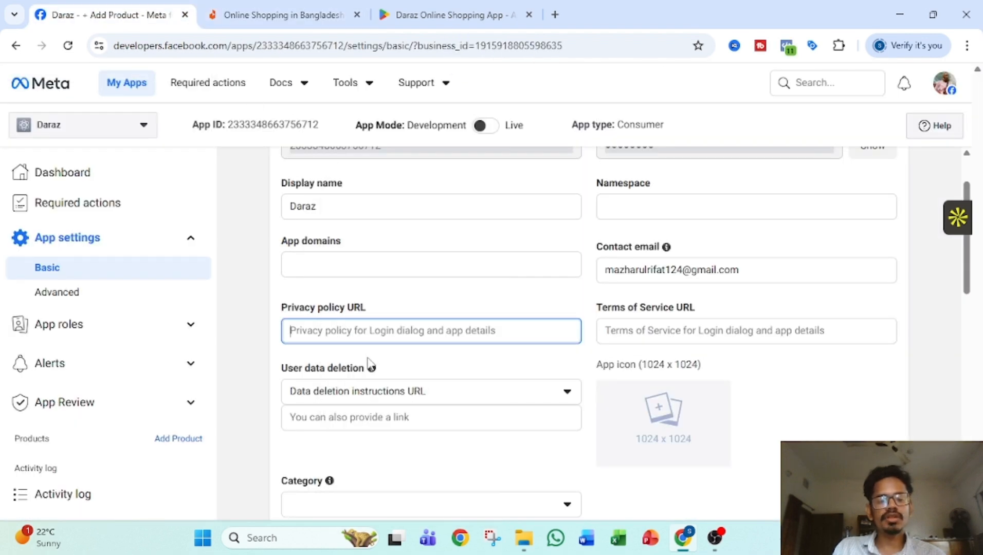
# Copy Daraz's Terms & Conditions link and paste it as the Terms of Service URL
pyautogui.click(625, 330)
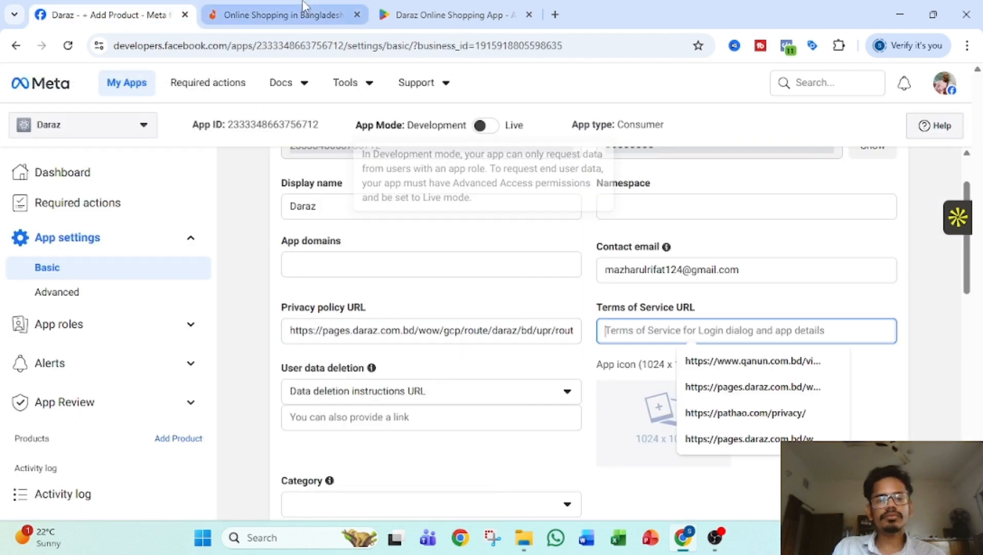
pyautogui.click(246, 3)
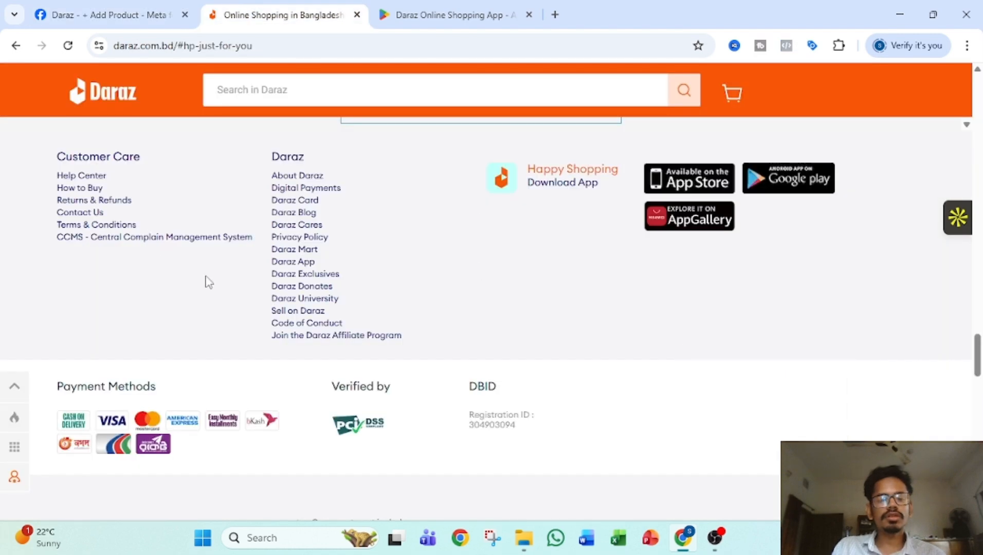
pyautogui.click(110, 226)
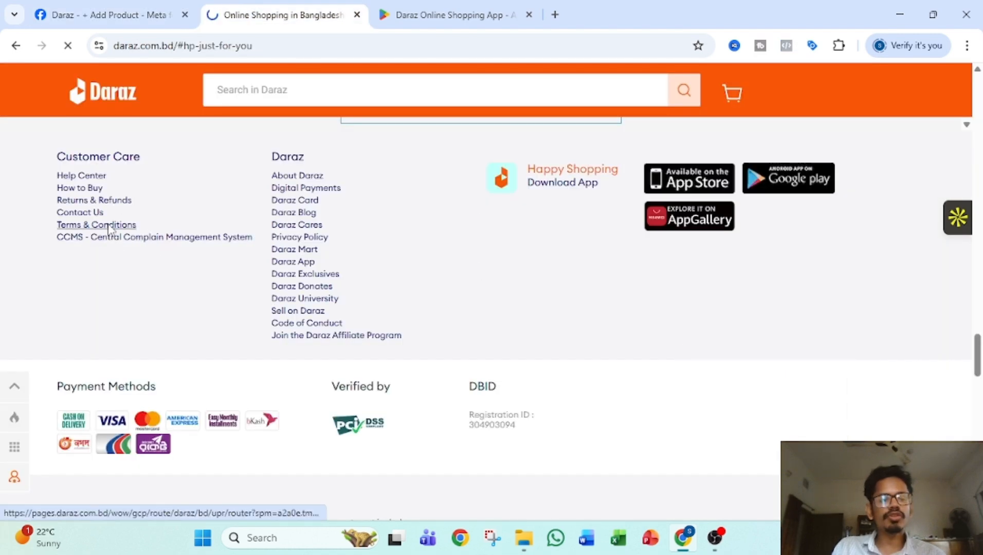
pyautogui.click(16, 45)
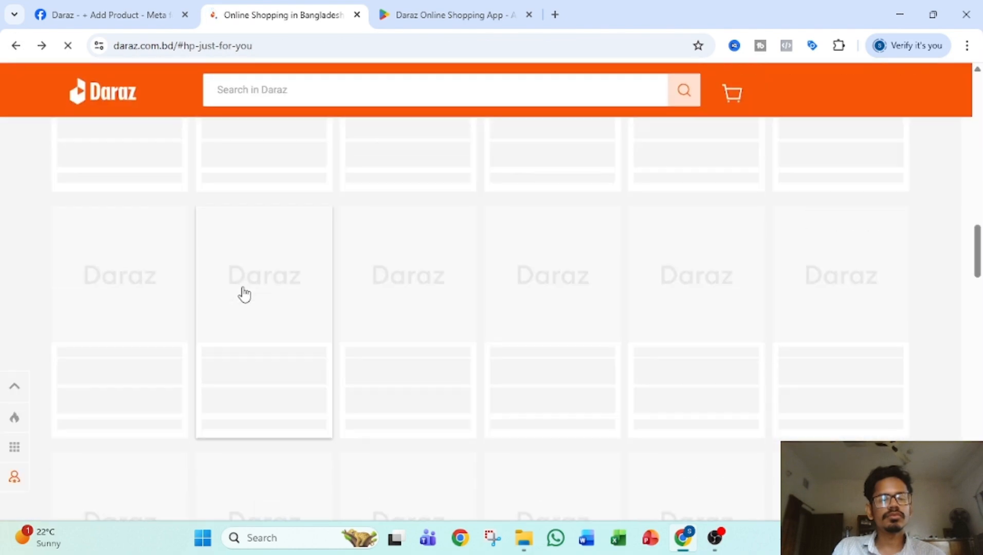
pyautogui.scroll(4, 246, 292)
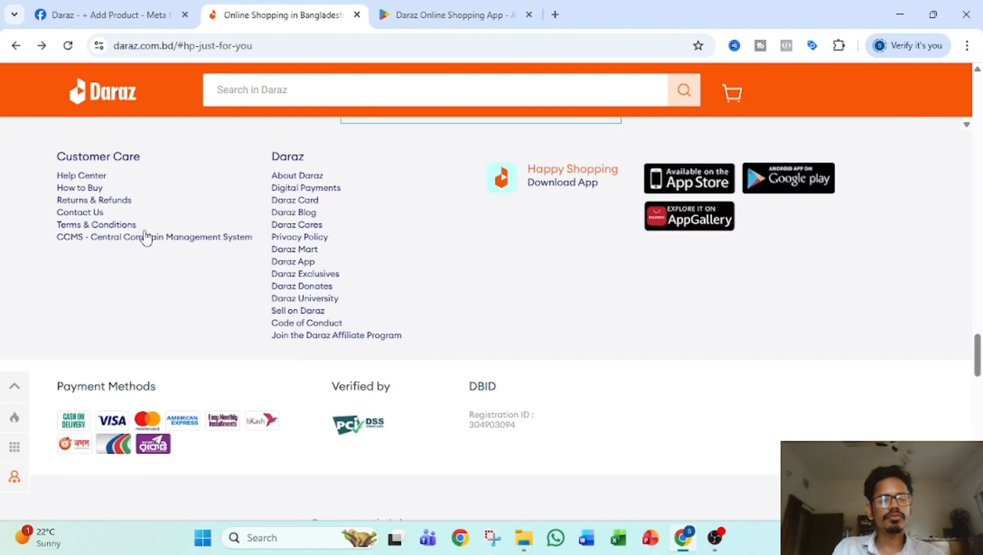
pyautogui.rightClick(109, 224)
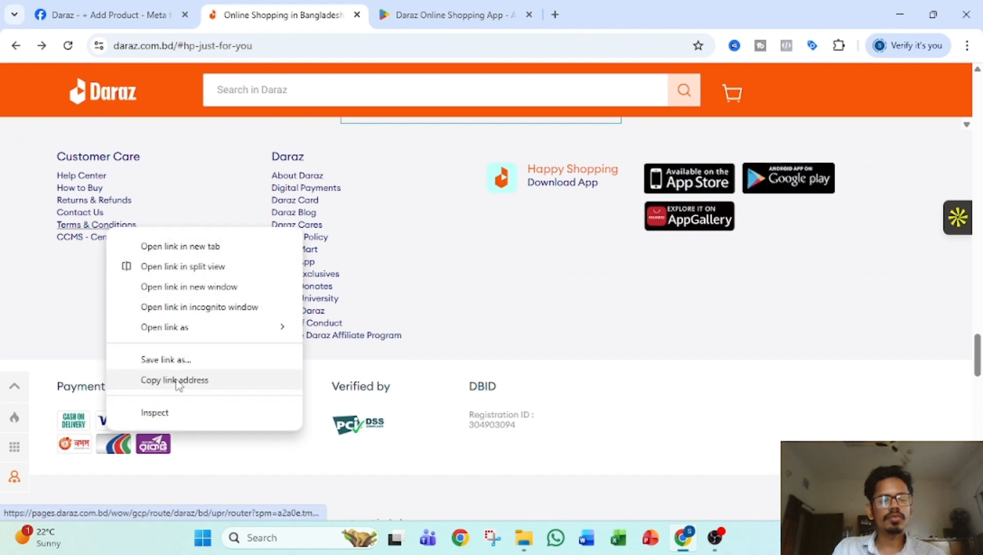
pyautogui.click(175, 380)
pyautogui.hotkey('ctrl', 'shift', 'Tab')
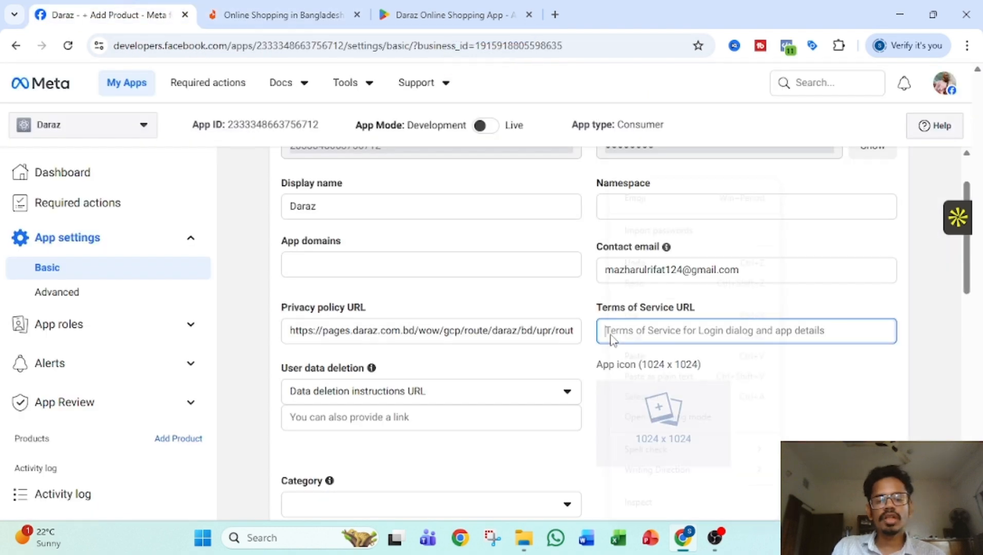
pyautogui.rightClick(607, 335)
pyautogui.click(633, 354)
# Reuse the privacy policy URL as the app's data deletion link
pyautogui.scroll(-1, 629, 339)
pyautogui.scroll(-2, 628, 324)
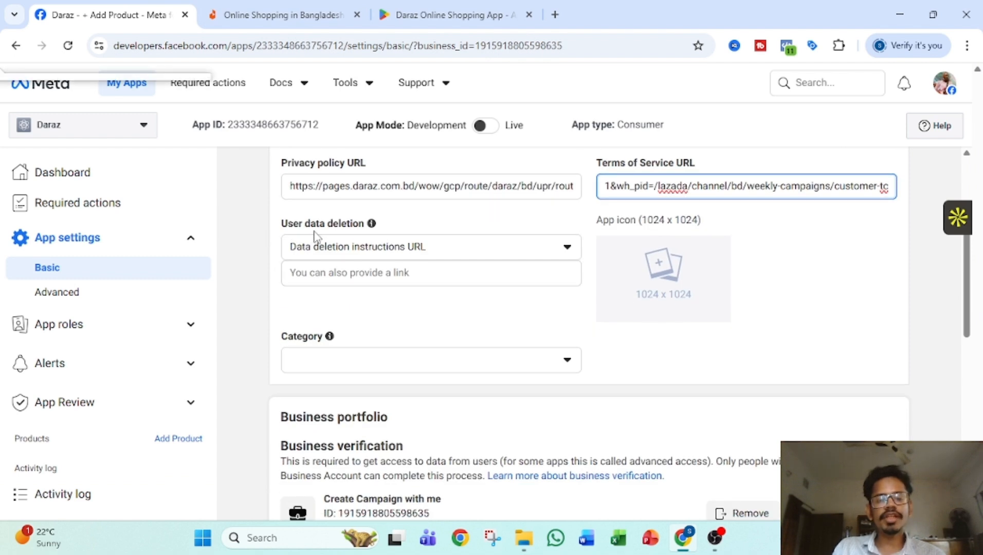
pyautogui.tripleClick(374, 187)
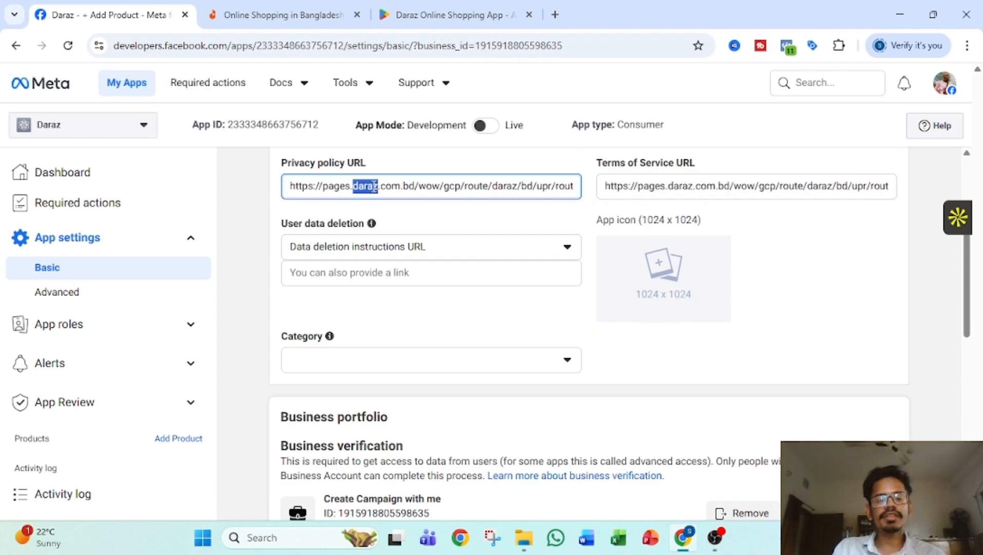
pyautogui.rightClick(374, 189)
pyautogui.click(401, 242)
pyautogui.click(354, 272)
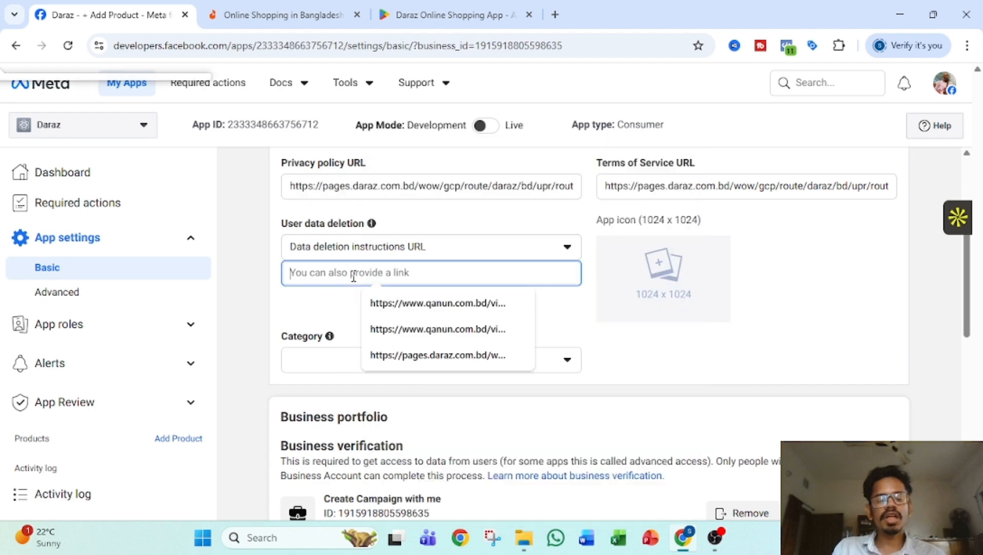
pyautogui.rightClick(353, 272)
pyautogui.click(399, 353)
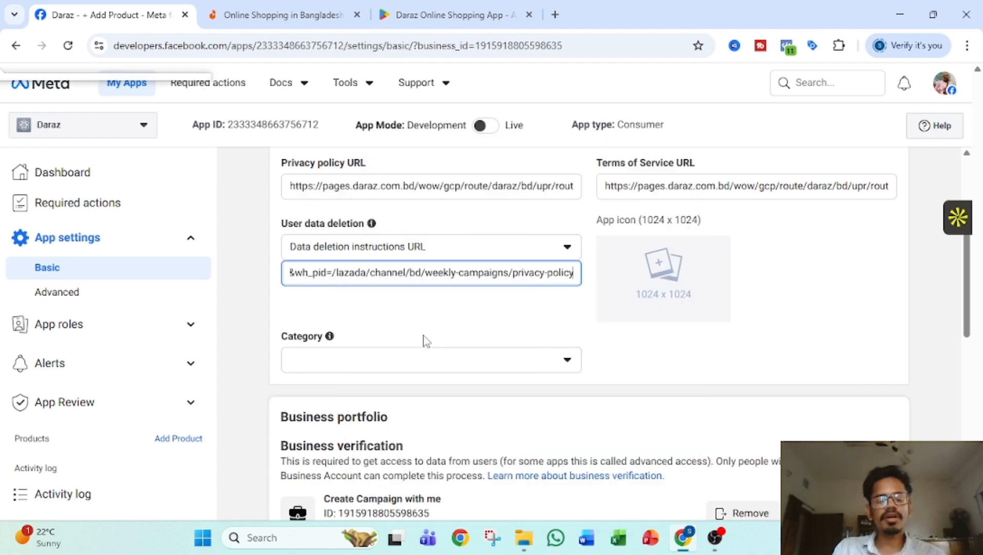
pyautogui.scroll(-2, 426, 340)
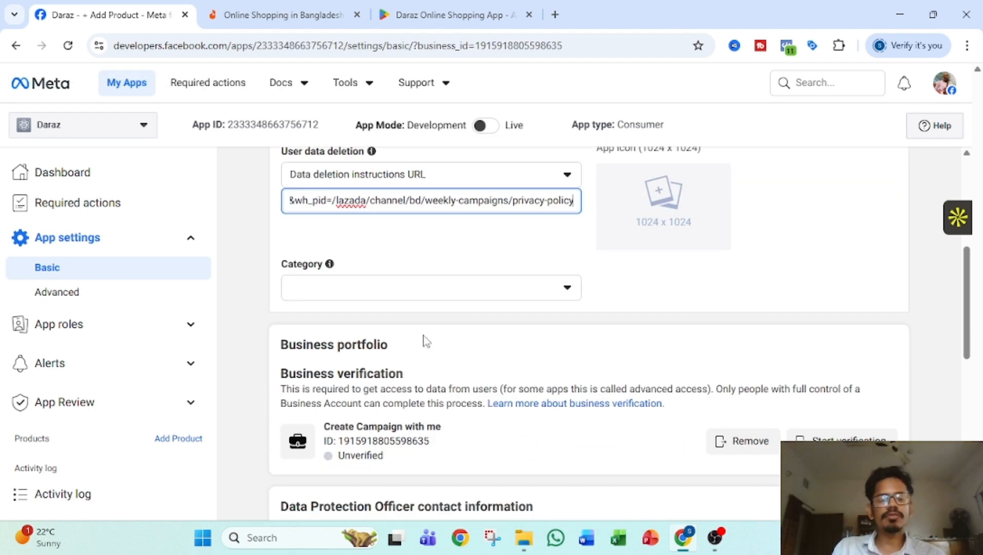
# Choose Shopping from the Category dropdown, leaving the Data Protection Officer fields blank
pyautogui.click(326, 294)
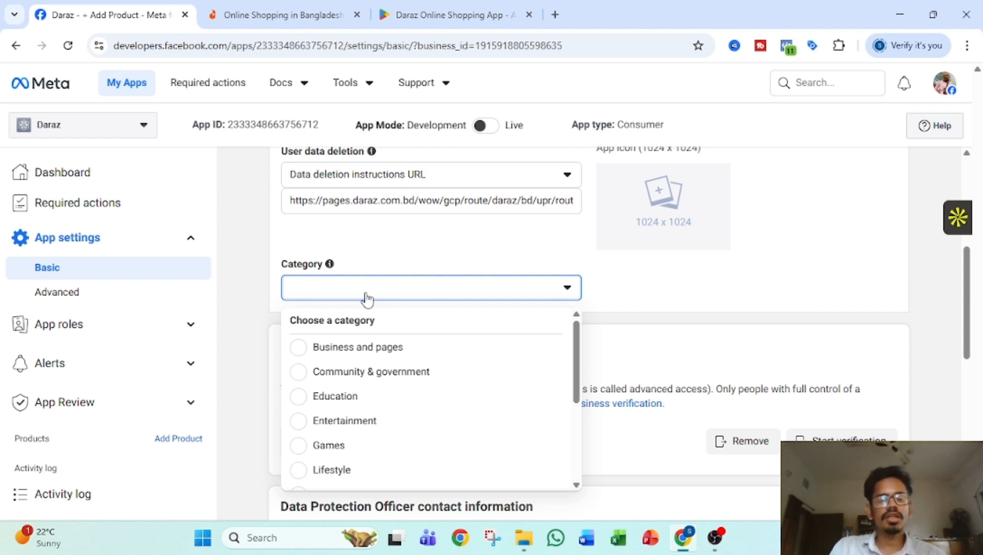
pyautogui.scroll(-2, 399, 400)
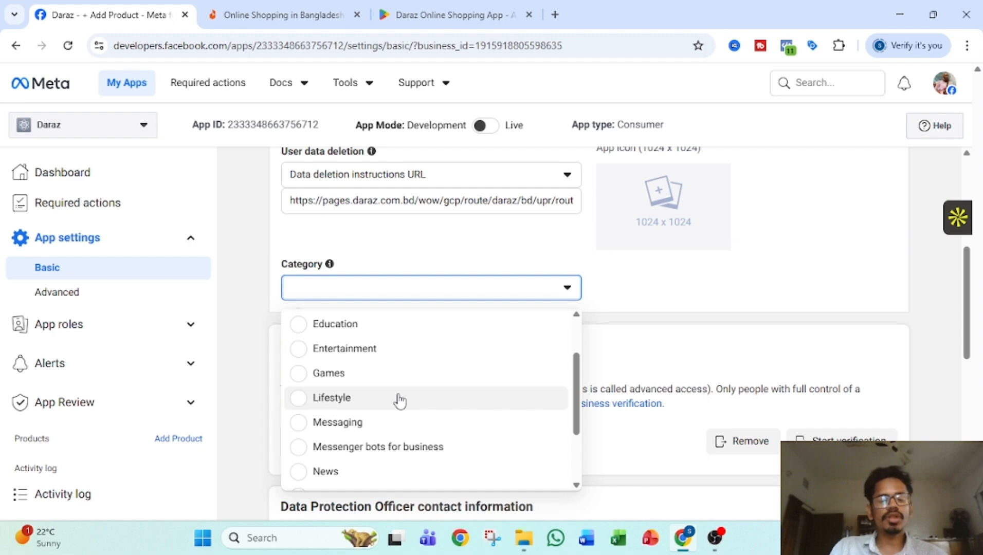
pyautogui.scroll(-3, 398, 399)
pyautogui.click(350, 431)
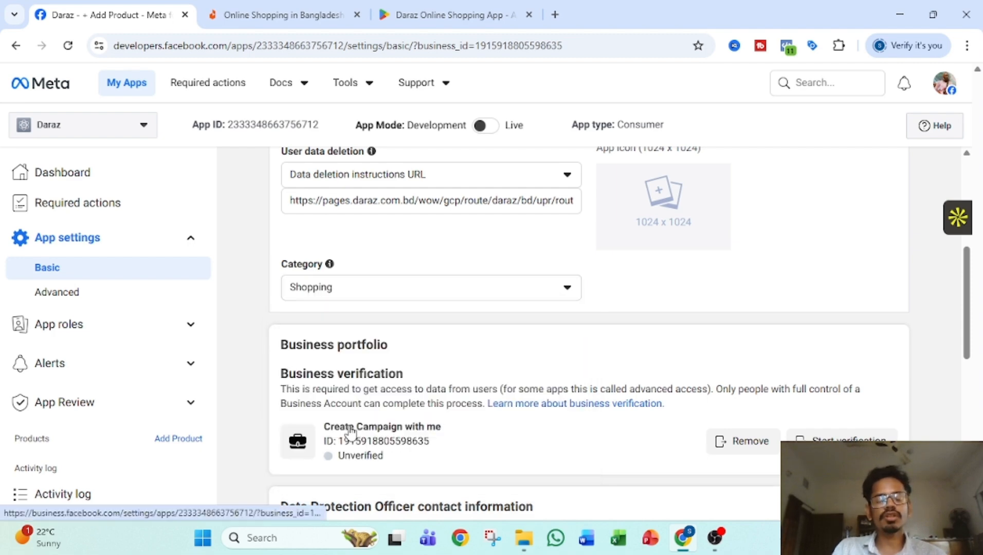
pyautogui.scroll(-3, 383, 387)
pyautogui.scroll(-3, 383, 386)
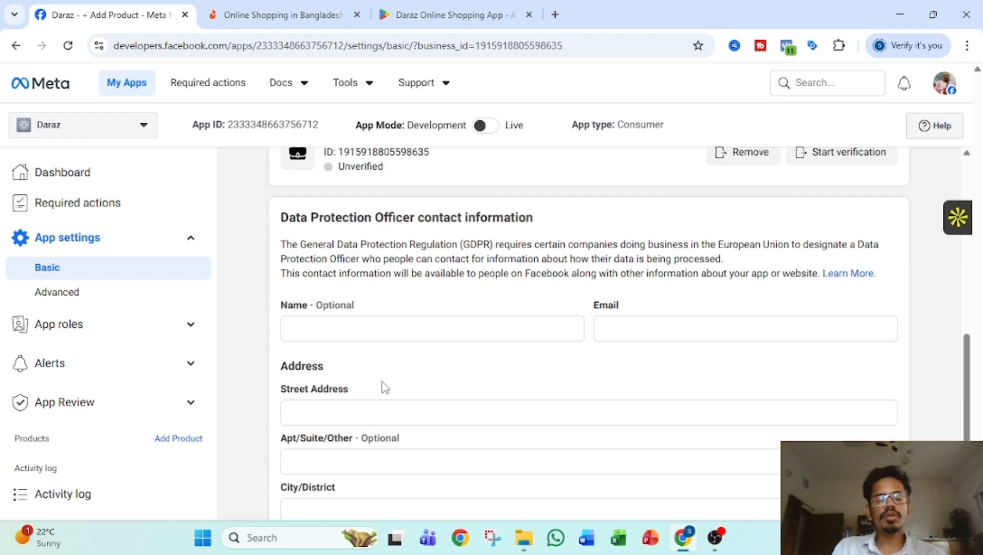
pyautogui.scroll(-2, 385, 389)
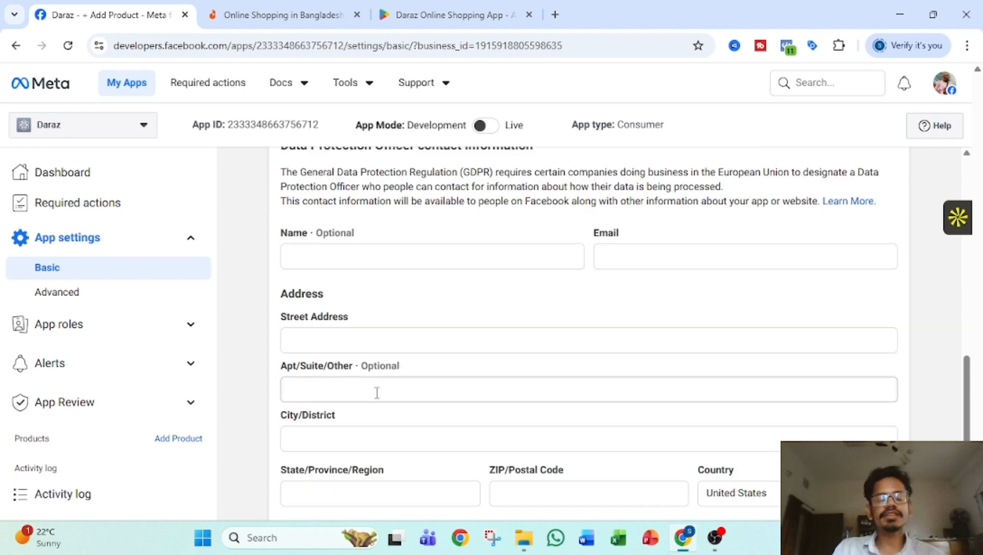
pyautogui.scroll(2, 376, 394)
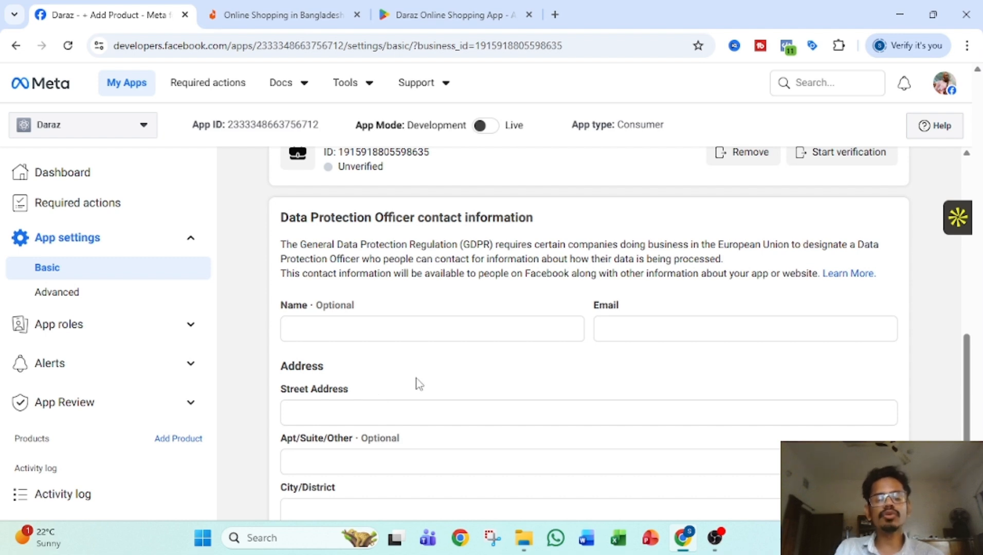
pyautogui.scroll(-5, 420, 388)
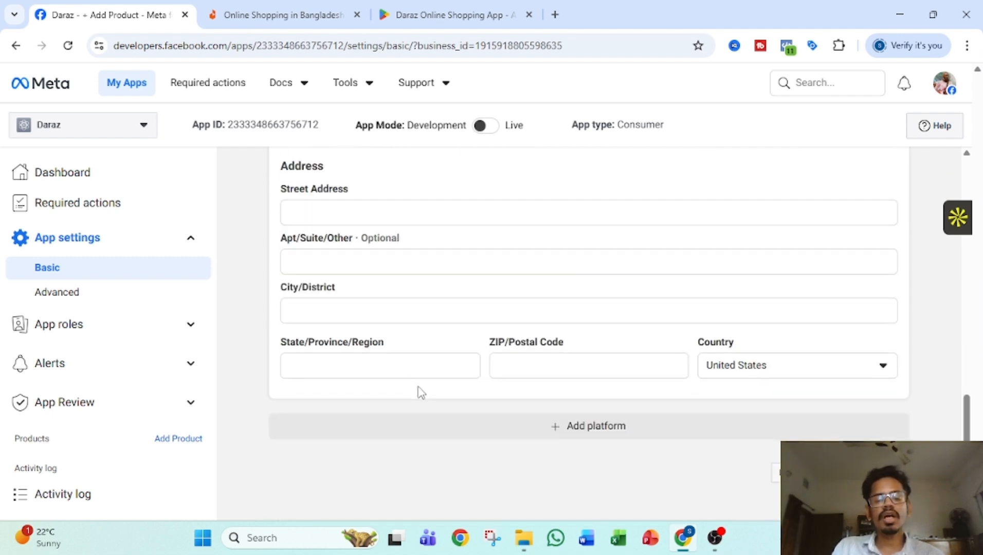
# Add a new platform to the Daraz app and select Android
pyautogui.click(596, 431)
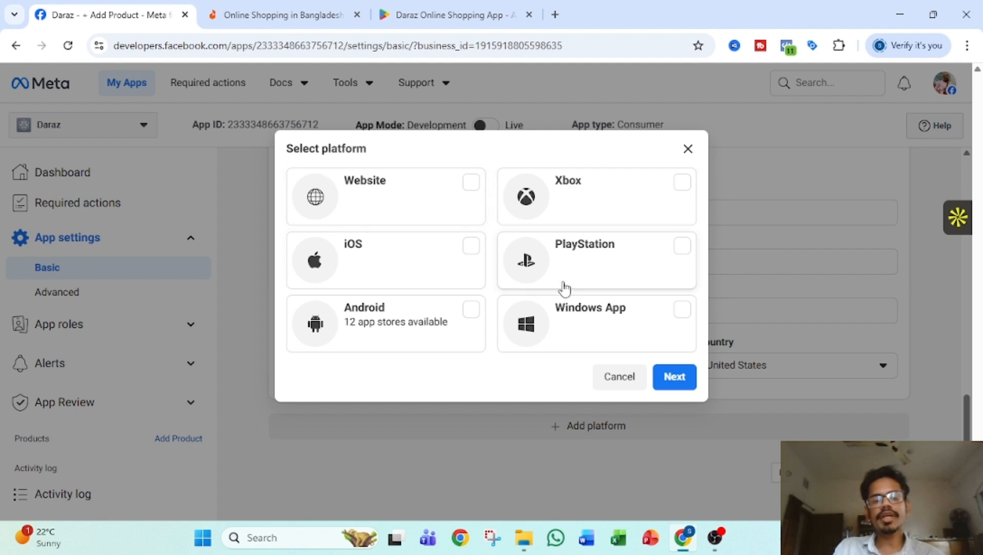
pyautogui.click(402, 320)
pyautogui.click(671, 380)
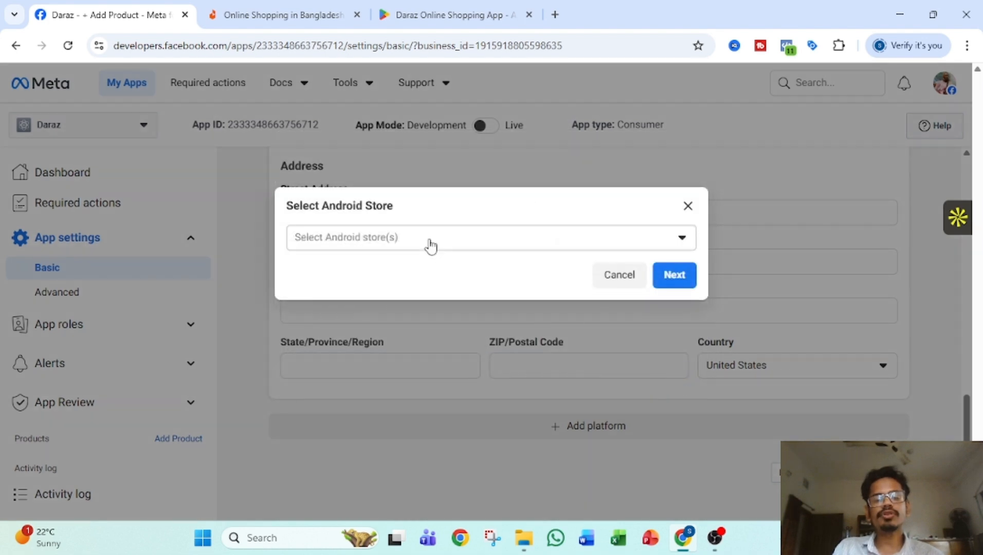
# Choose Google Play Store as the Android store and confirm the platform
pyautogui.click(356, 246)
pyautogui.scroll(-2, 426, 319)
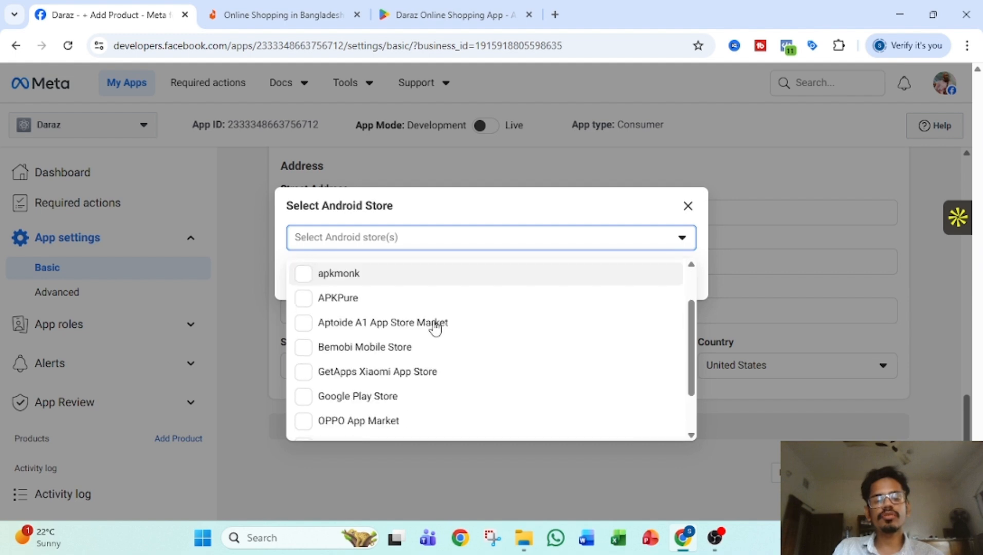
pyautogui.scroll(-2, 427, 334)
pyautogui.click(404, 329)
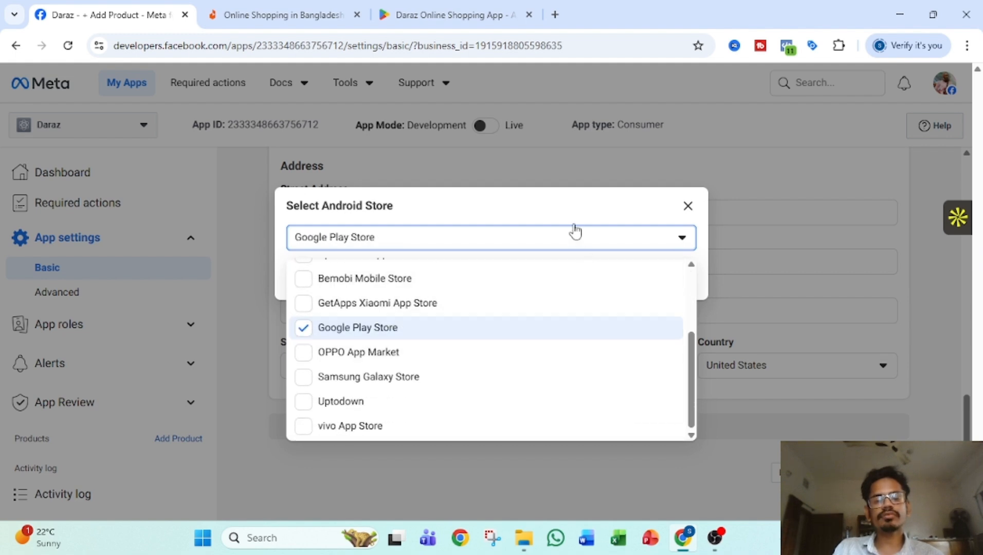
pyautogui.click(643, 245)
pyautogui.click(663, 285)
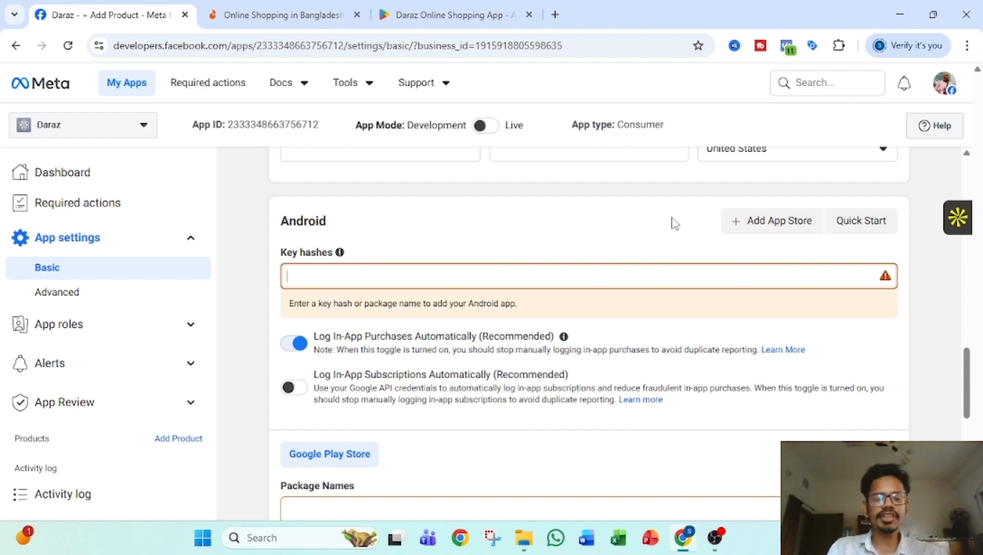
# Copy the package id com.daraz.android from the Daraz Google Play listing's web address
pyautogui.scroll(-4, 342, 268)
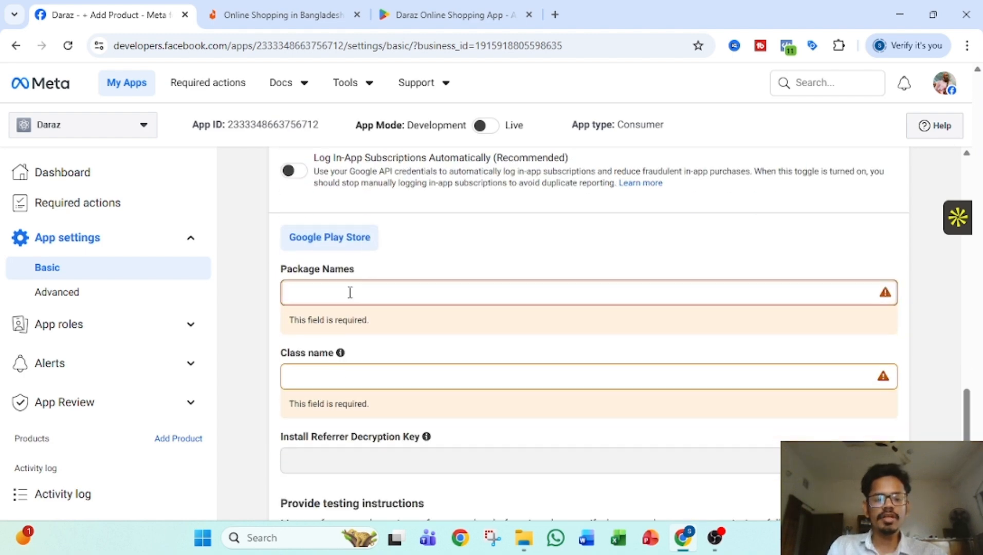
pyautogui.scroll(4, 346, 371)
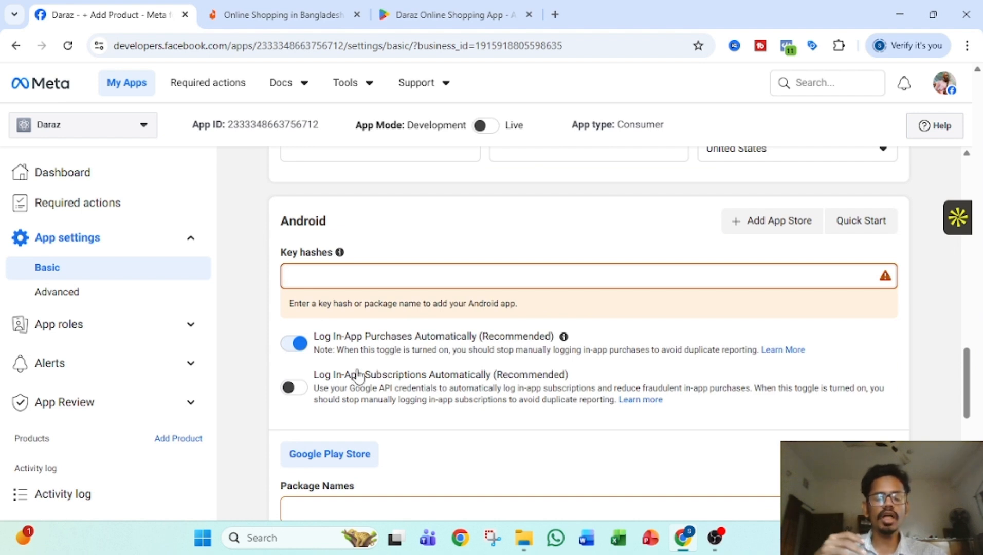
pyautogui.click(419, 14)
pyautogui.click(464, 55)
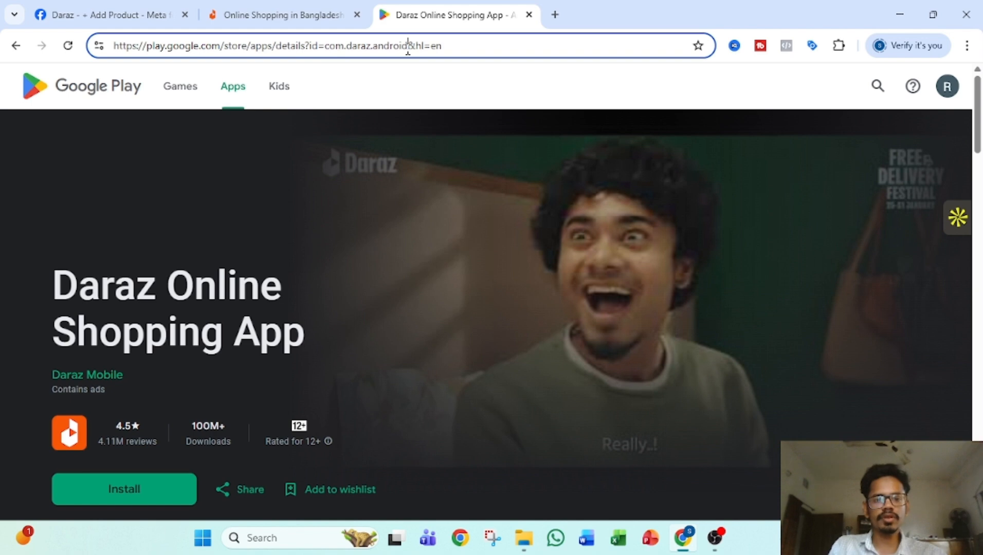
pyautogui.moveTo(408, 46); pyautogui.dragTo(325, 46)
pyautogui.rightClick(353, 53)
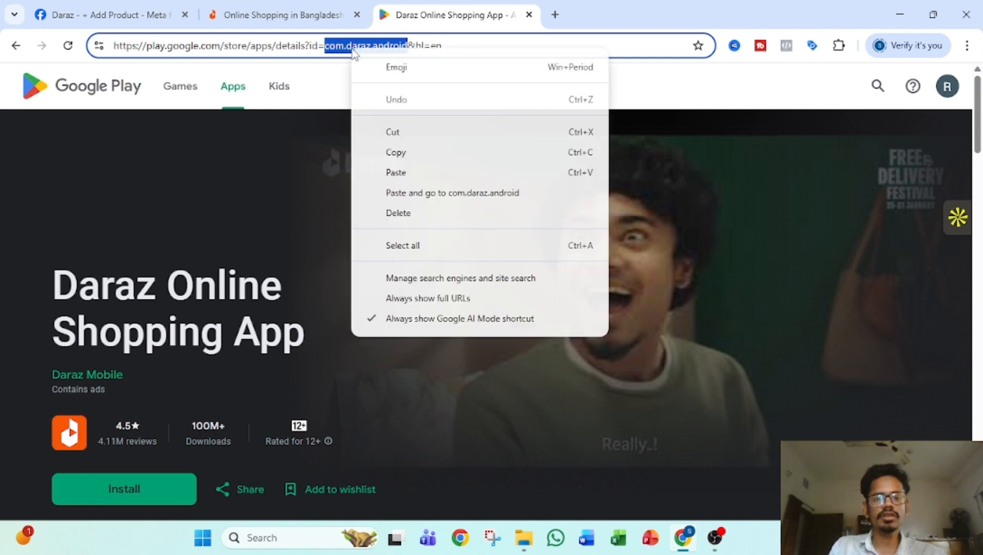
pyautogui.click(391, 153)
# Add com.daraz.android as the Android platform's package name
pyautogui.click(108, 14)
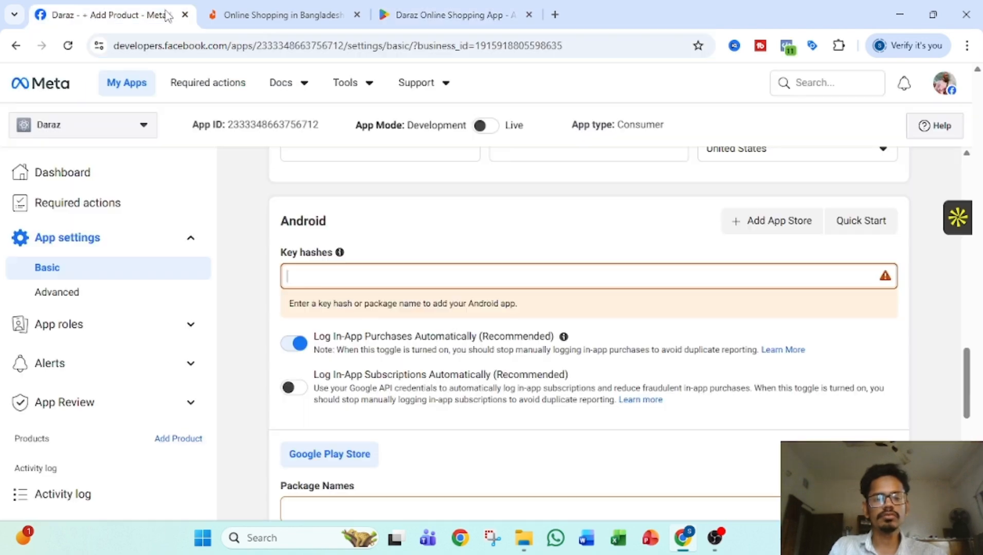
pyautogui.rightClick(354, 271)
pyautogui.rightClick(323, 279)
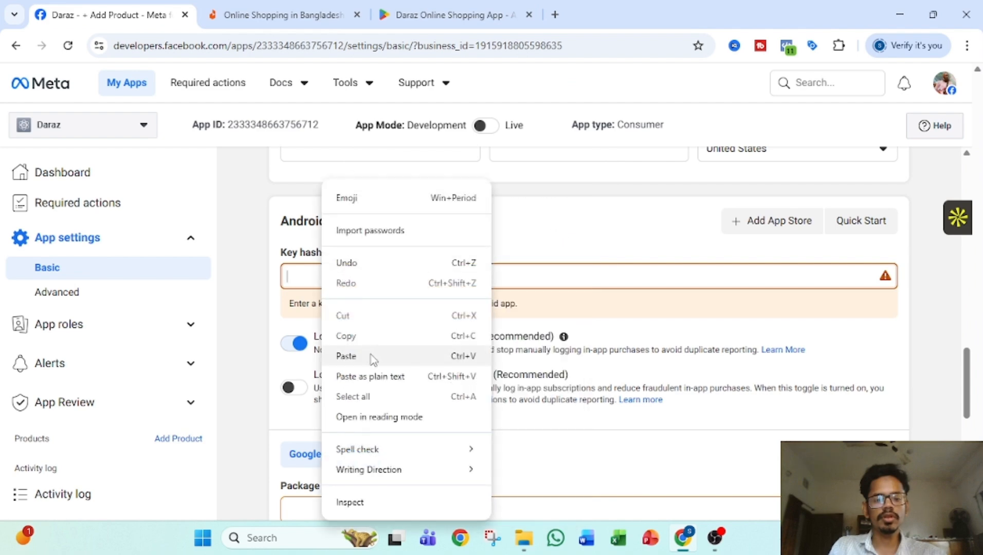
pyautogui.click(346, 355)
pyautogui.scroll(-4, 393, 303)
pyautogui.scroll(2, 393, 303)
pyautogui.scroll(-2, 378, 314)
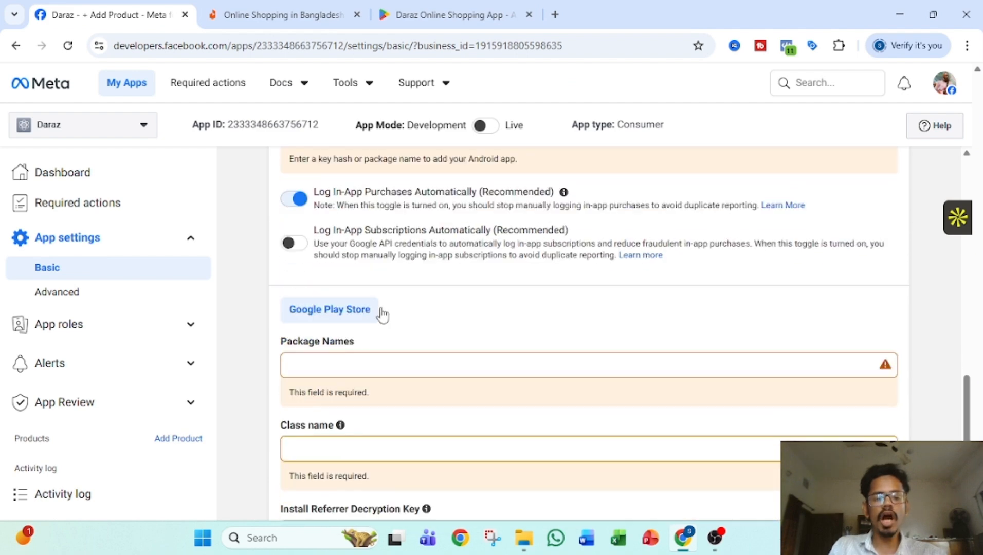
pyautogui.rightClick(337, 362)
pyautogui.click(373, 195)
pyautogui.scroll(-1, 420, 244)
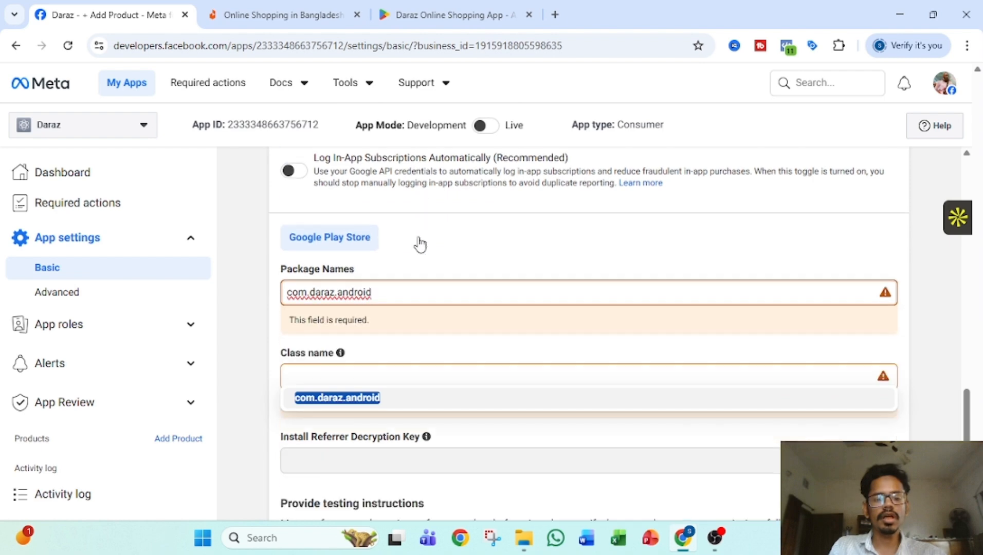
pyautogui.press('Return')
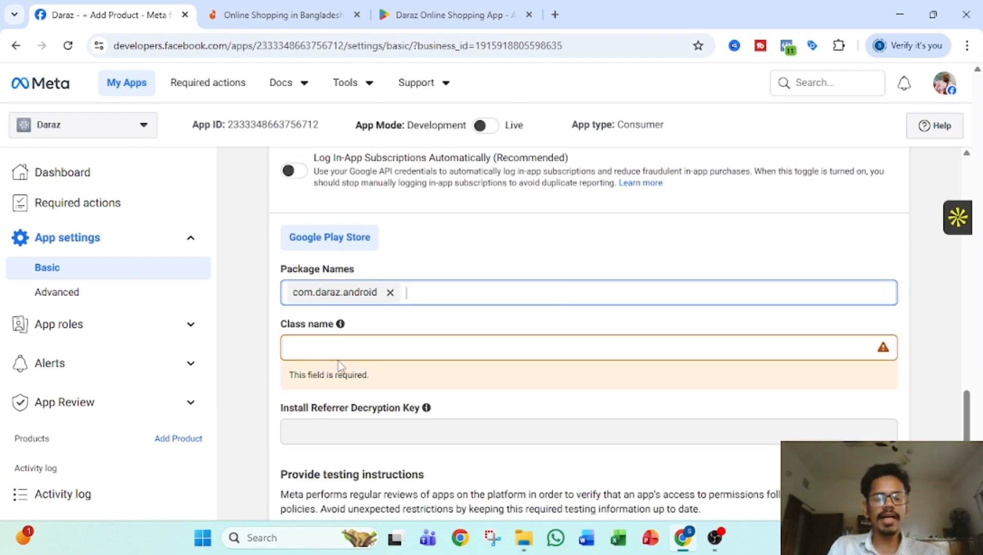
# Set the Class name to com.daraz.android.MainActivity
pyautogui.click(337, 347)
pyautogui.rightClick(334, 352)
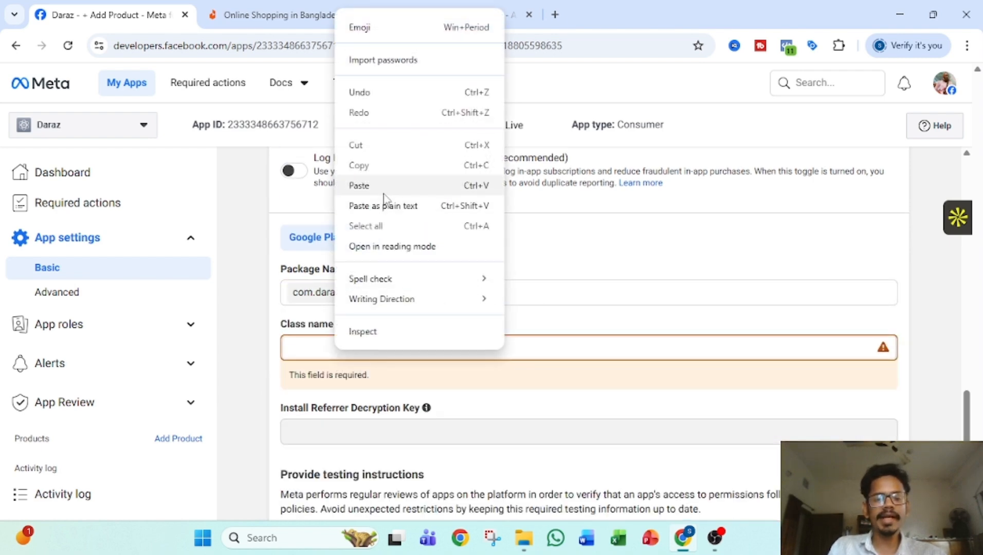
pyautogui.click(384, 194)
pyautogui.write('.M')
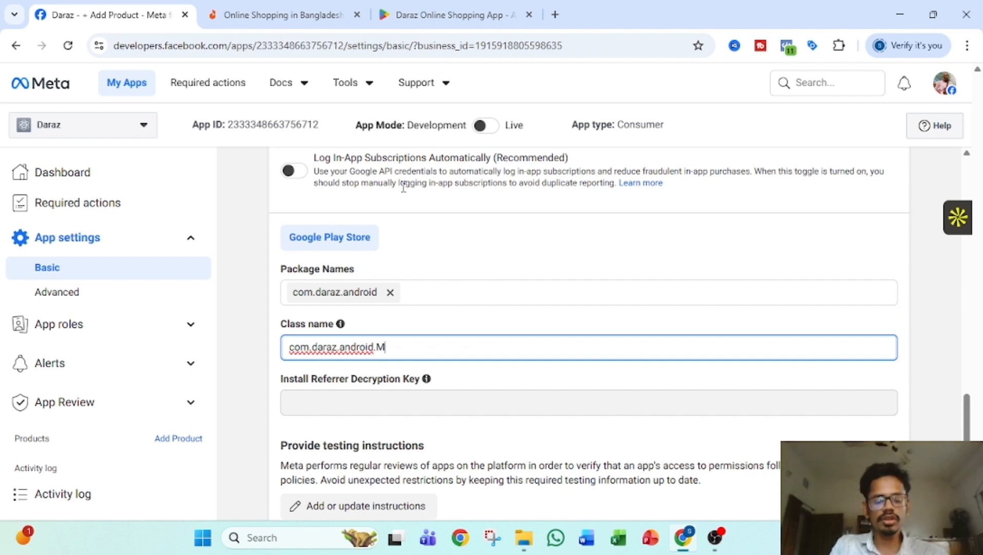
pyautogui.write('ainActivity')
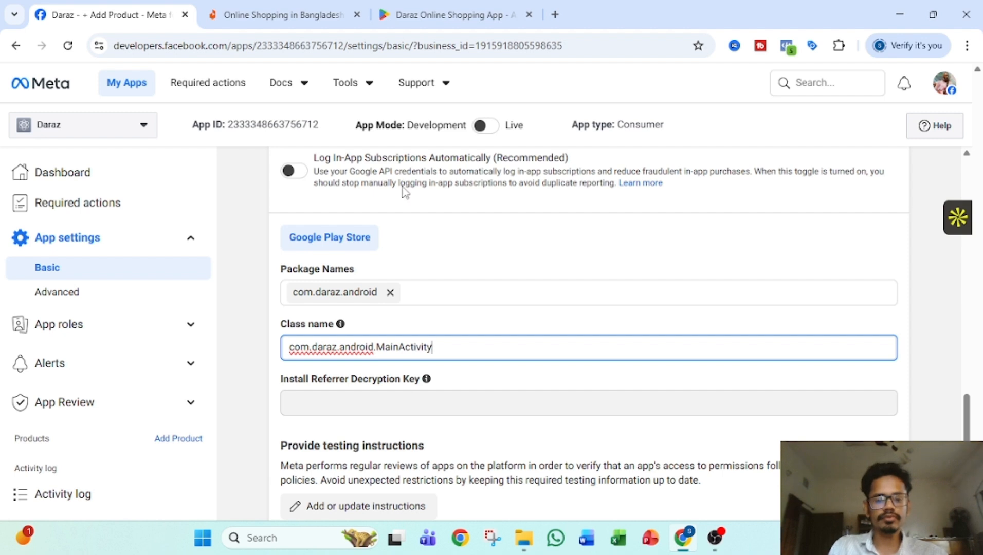
pyautogui.click(403, 188)
pyautogui.scroll(-4, 479, 240)
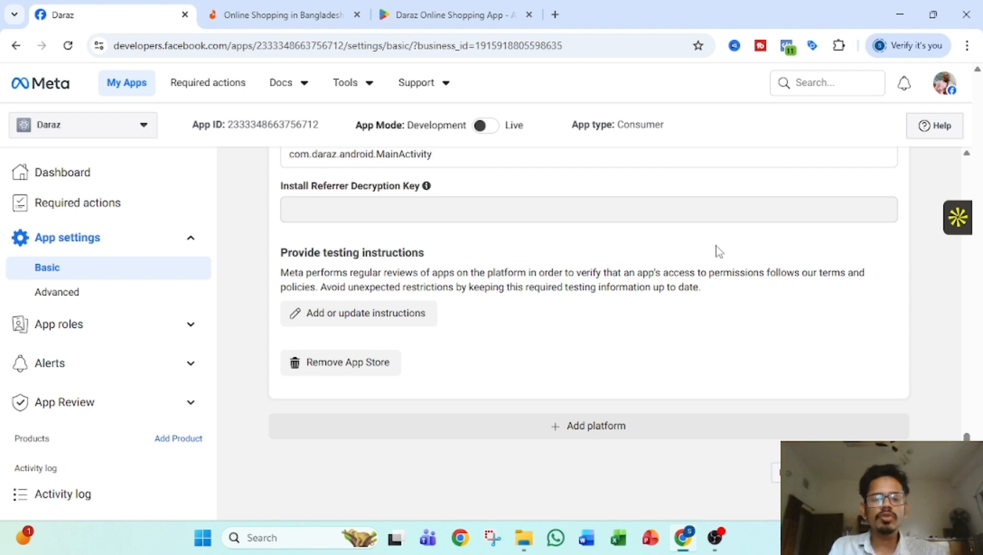
# Toggle App Mode from Development to Live and close the switch-back prompt, keeping Live
pyautogui.moveTo(431, 139)
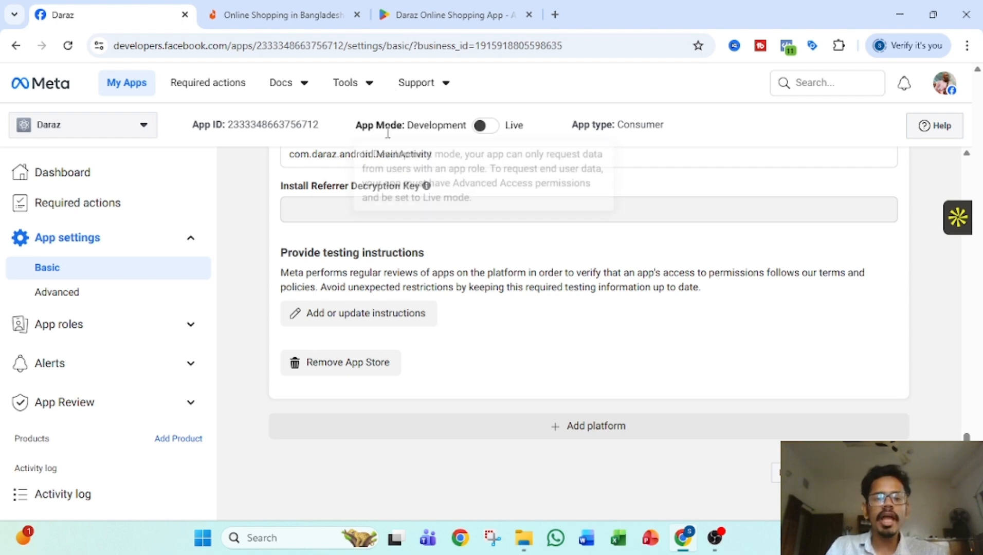
pyautogui.click(486, 126)
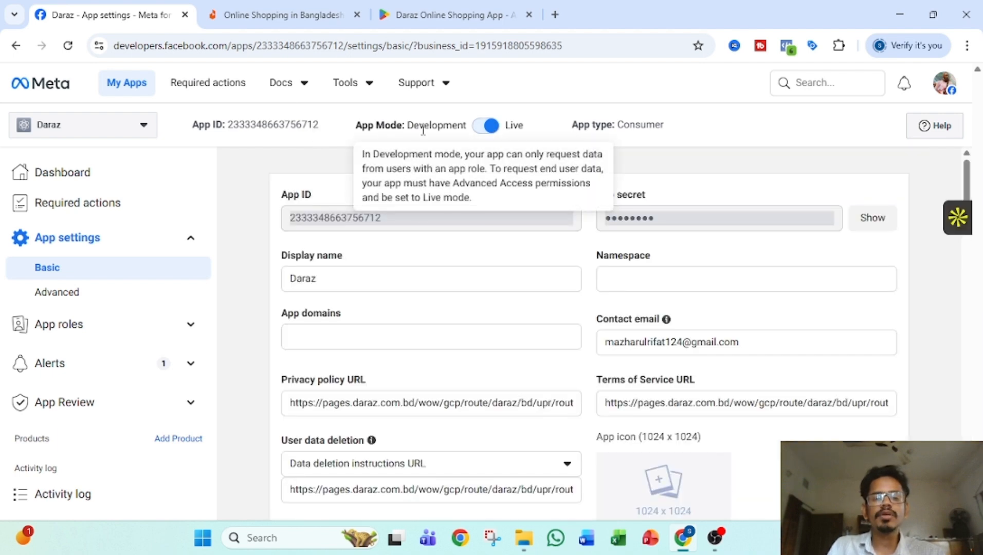
pyautogui.click(498, 134)
pyautogui.click(684, 192)
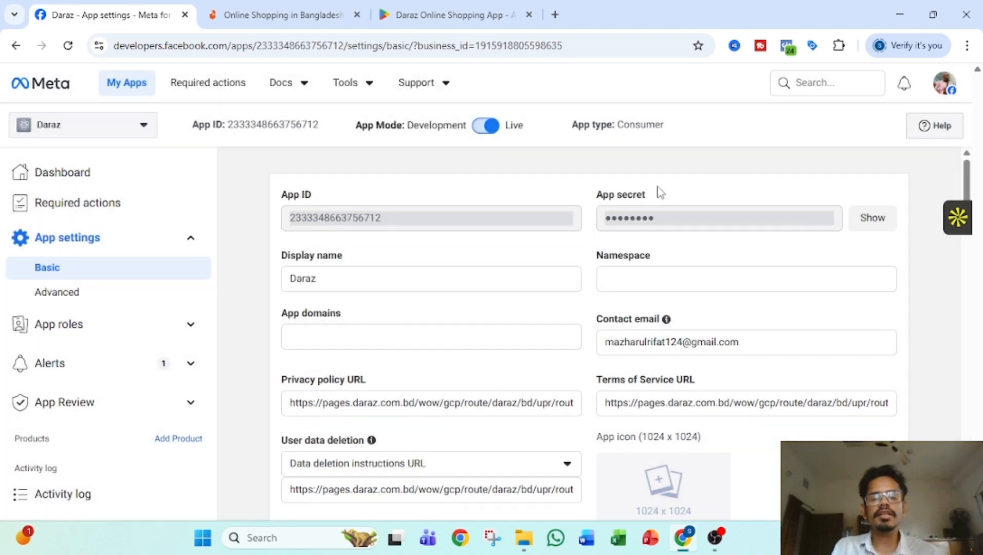